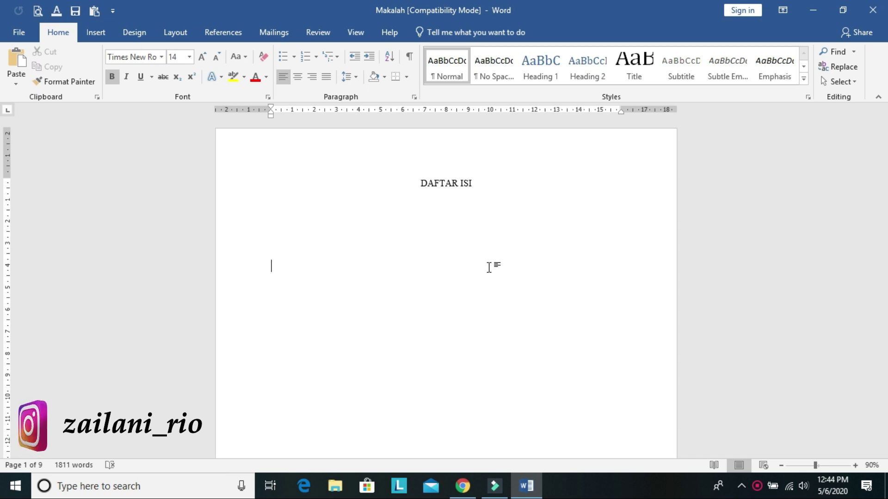
- Justify the body paragraphs under the BAB I PENDAHULUAN heading
{"action": "left_click", "coordinate": [480, 181]}
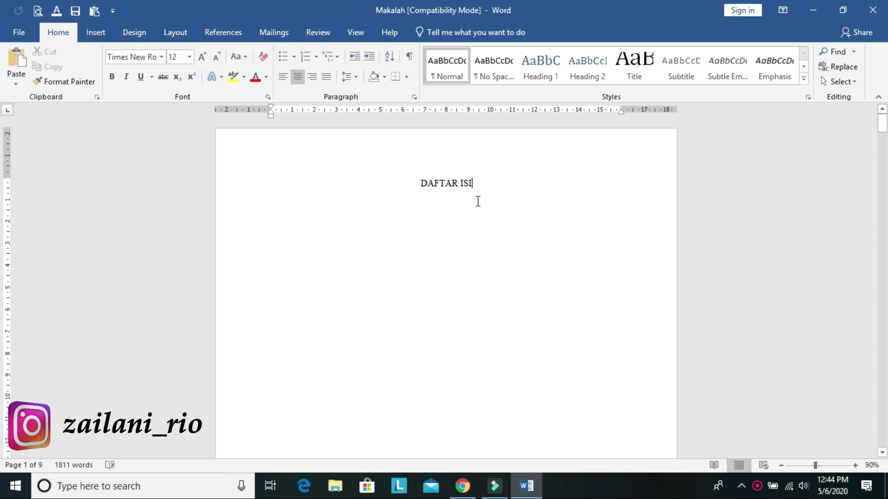
{"action": "scroll", "coordinate": [478, 201], "scroll_direction": "down", "scroll_amount": 10}
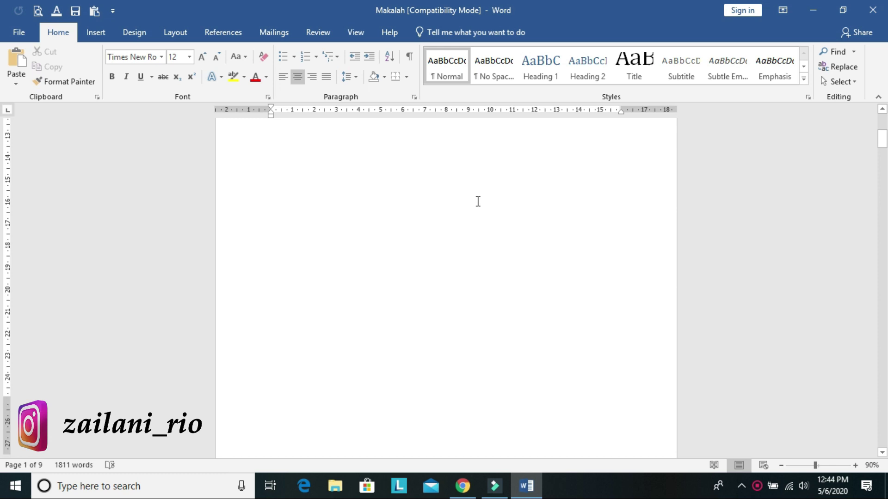
{"action": "scroll", "coordinate": [476, 201], "scroll_direction": "down", "scroll_amount": 3}
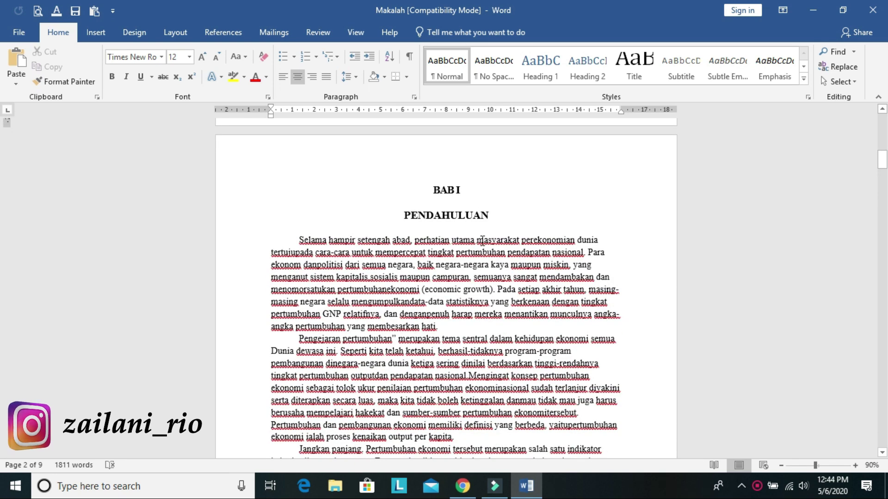
{"action": "scroll", "coordinate": [479, 256], "scroll_direction": "down", "scroll_amount": 1}
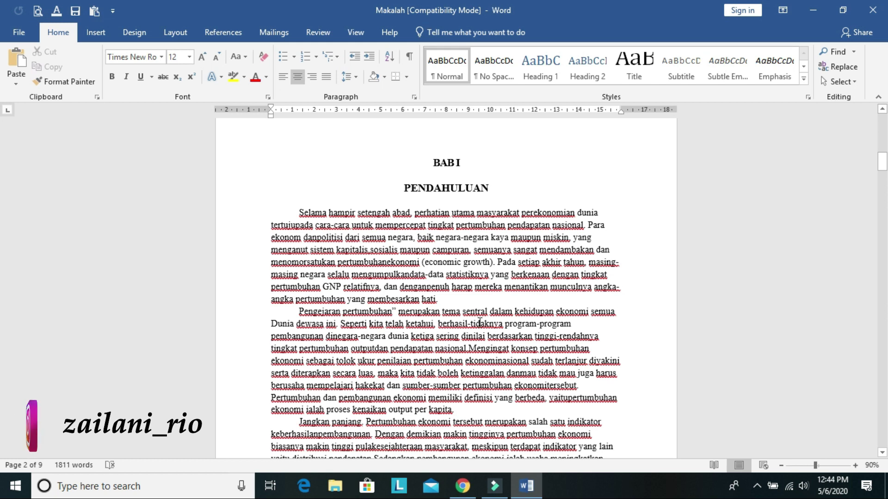
{"action": "scroll", "coordinate": [483, 324], "scroll_direction": "down", "scroll_amount": 3}
{"action": "scroll", "coordinate": [485, 322], "scroll_direction": "down", "scroll_amount": 1}
{"action": "left_click_drag", "start_coordinate": [531, 360], "coordinate": [249, 195]}
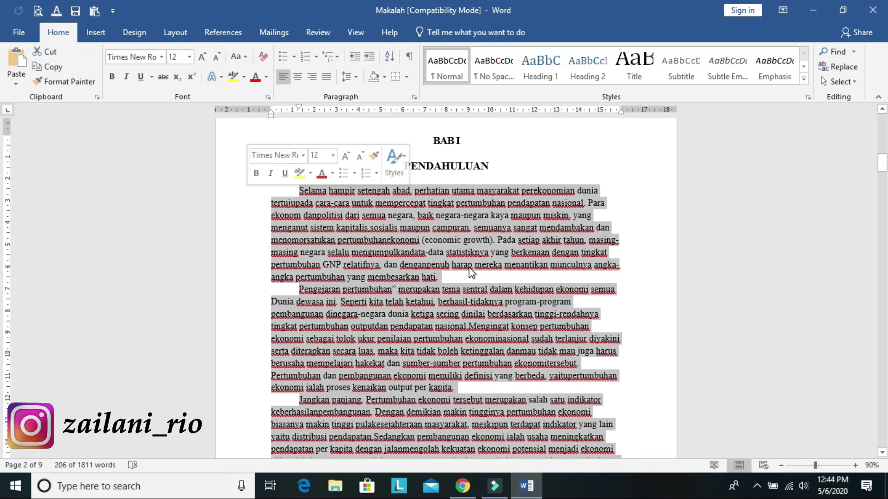
{"action": "left_click", "coordinate": [327, 77]}
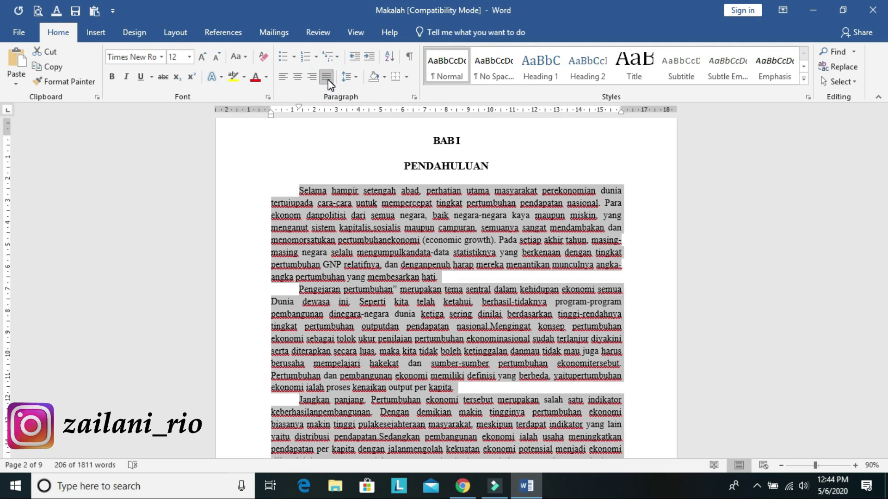
- Set the selected BAB I body paragraphs to Times New Roman at size 12
{"action": "left_click", "coordinate": [202, 57]}
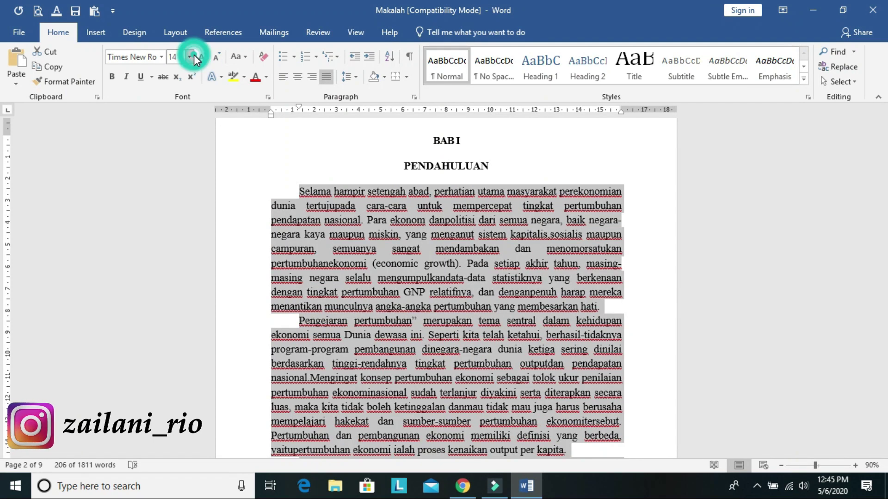
{"action": "left_click", "coordinate": [190, 56]}
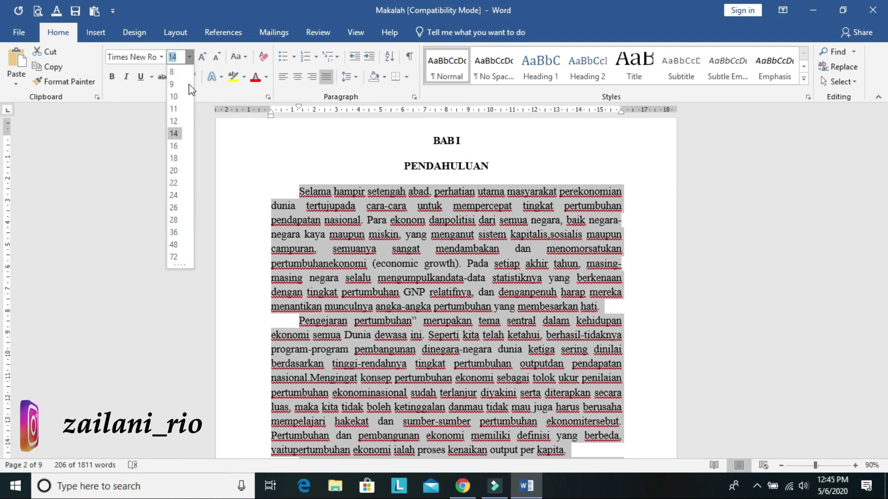
{"action": "left_click", "coordinate": [173, 121]}
{"action": "key", "text": "ctrl+z"}
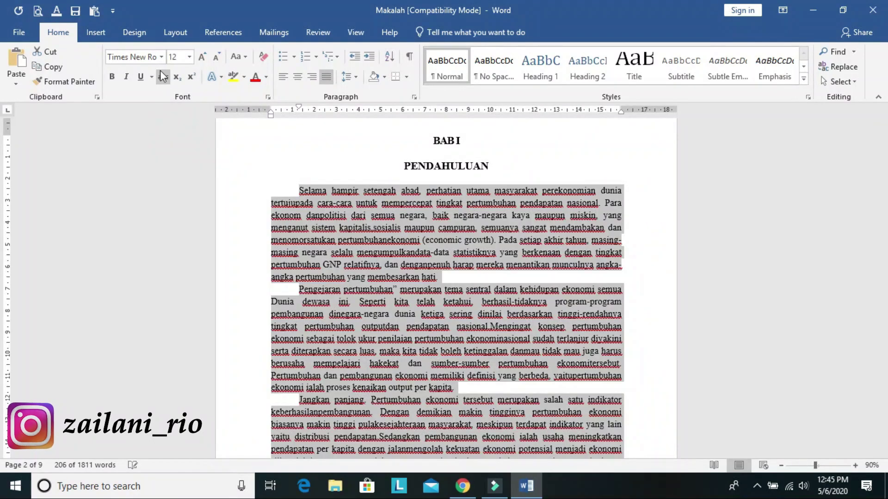
{"action": "left_click", "coordinate": [161, 57]}
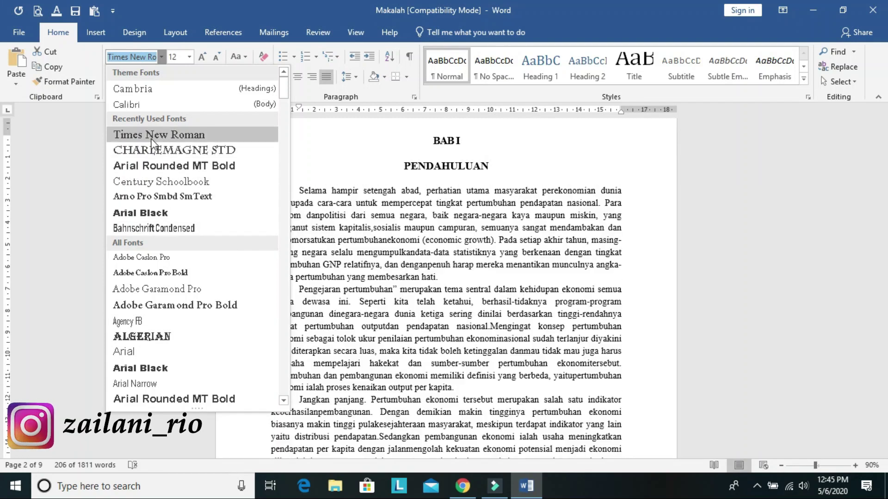
{"action": "left_click", "coordinate": [174, 136]}
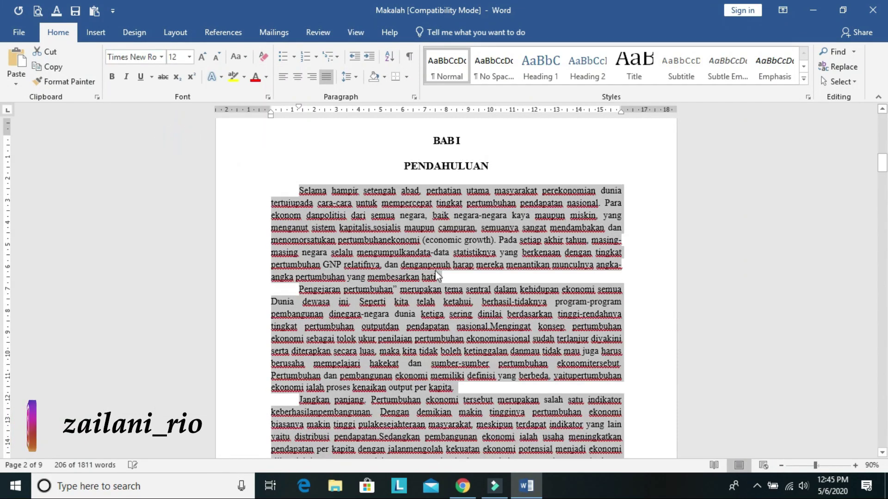
{"action": "left_click", "coordinate": [545, 140]}
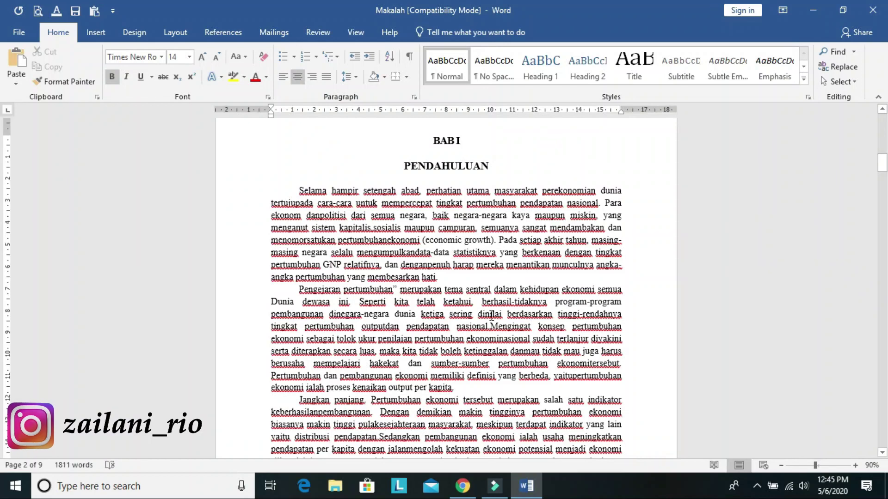
- Look through the BAB I and BAB II chapters and go back to the DAFTAR ISI page
{"action": "scroll", "coordinate": [477, 316], "scroll_direction": "down", "scroll_amount": 4}
{"action": "scroll", "coordinate": [478, 316], "scroll_direction": "down", "scroll_amount": 12}
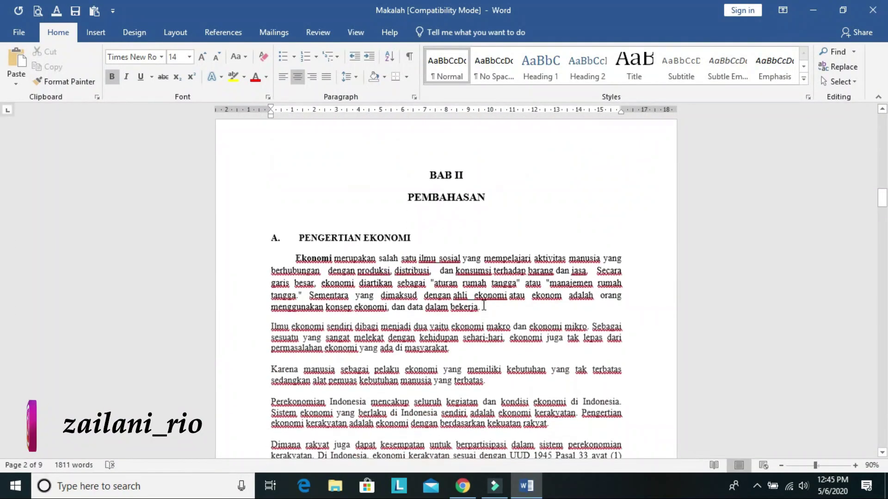
{"action": "scroll", "coordinate": [483, 305], "scroll_direction": "down", "scroll_amount": 4}
{"action": "scroll", "coordinate": [483, 305], "scroll_direction": "up", "scroll_amount": 6}
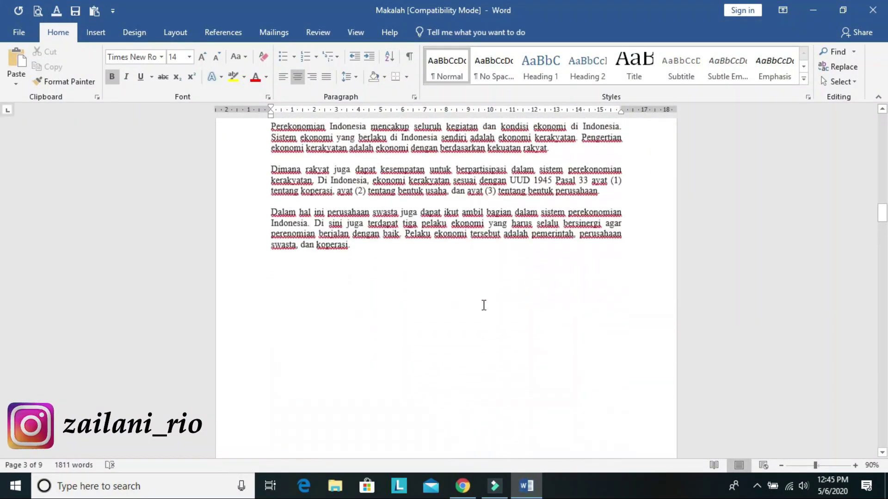
{"action": "scroll", "coordinate": [484, 305], "scroll_direction": "up", "scroll_amount": 7}
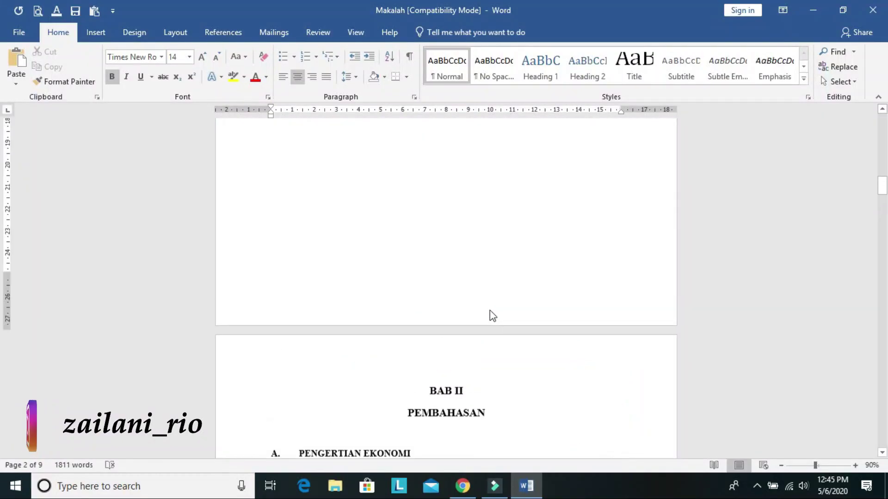
{"action": "scroll", "coordinate": [497, 319], "scroll_direction": "up", "scroll_amount": 5}
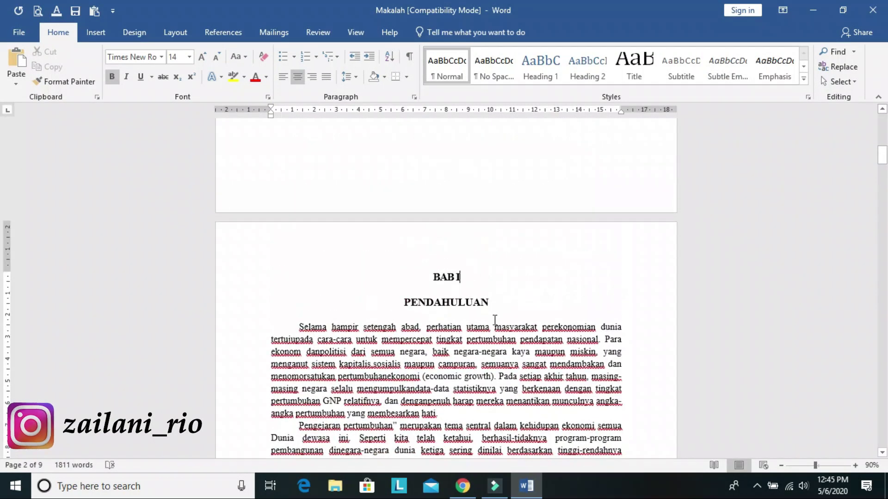
{"action": "left_click", "coordinate": [497, 285]}
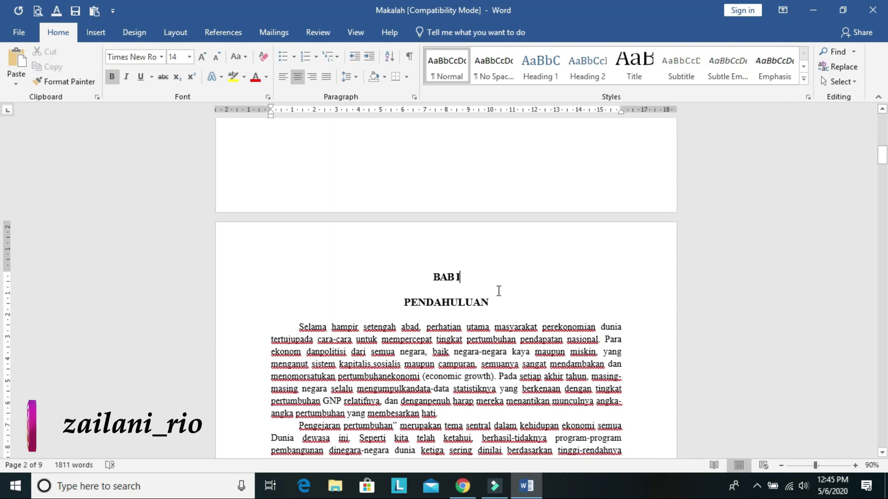
{"action": "scroll", "coordinate": [465, 286], "scroll_direction": "down", "scroll_amount": 9}
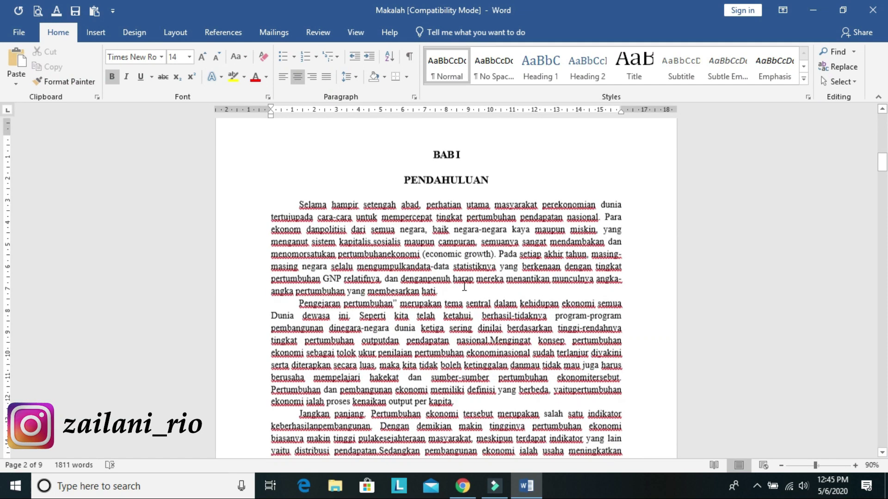
{"action": "scroll", "coordinate": [465, 287], "scroll_direction": "down", "scroll_amount": 6}
{"action": "scroll", "coordinate": [464, 288], "scroll_direction": "up", "scroll_amount": 10}
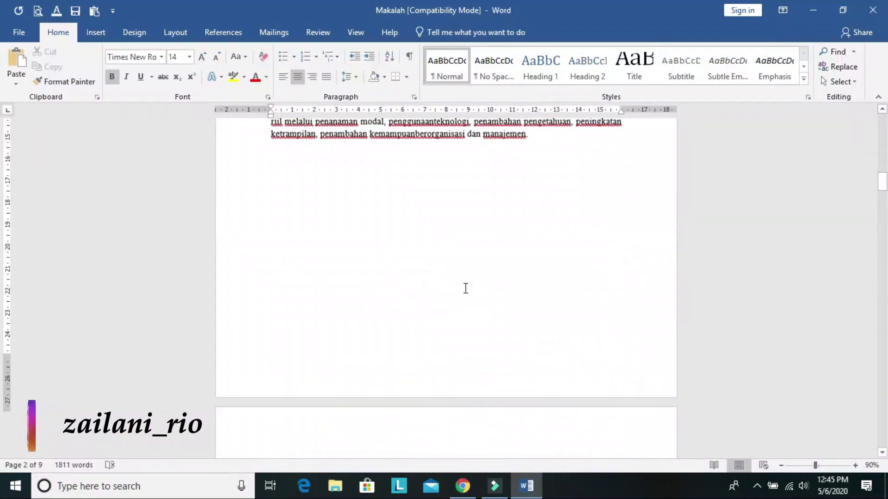
{"action": "scroll", "coordinate": [465, 288], "scroll_direction": "up", "scroll_amount": 15}
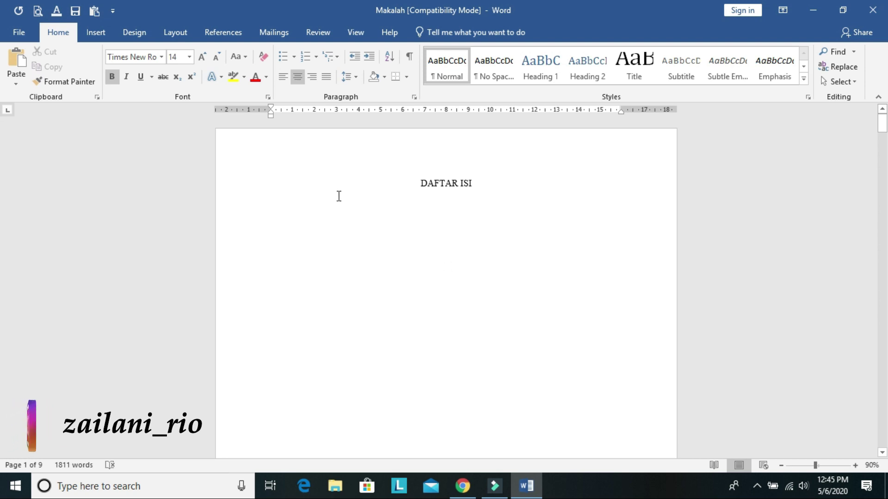
- Set the page number format to lowercase Roman numerals (i, ii, iii, ...) and start the numbering at i
{"action": "left_click", "coordinate": [99, 32]}
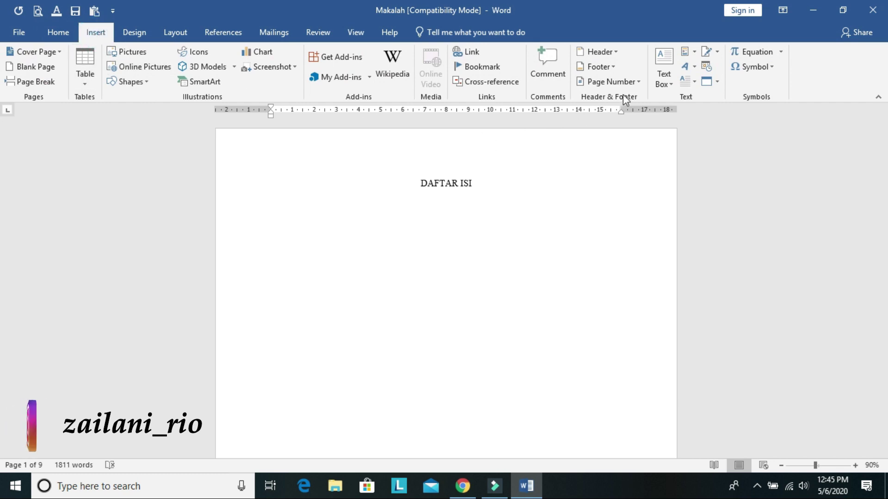
{"action": "left_click", "coordinate": [637, 83]}
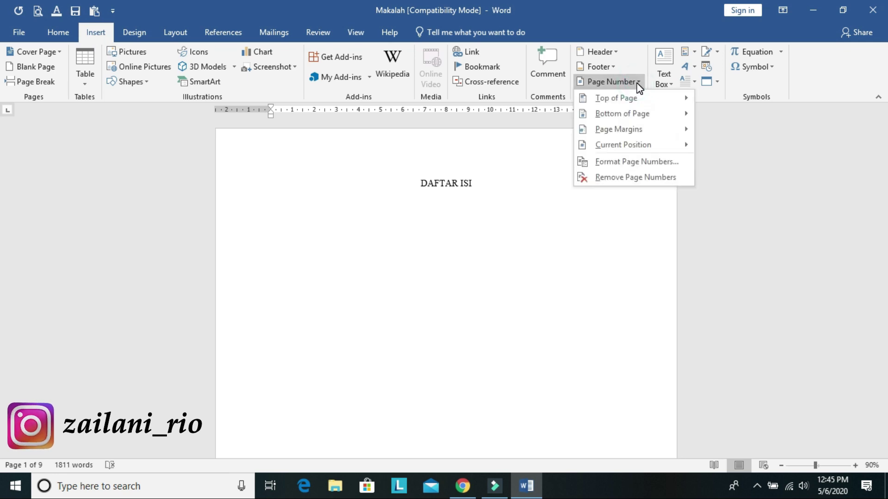
{"action": "left_click", "coordinate": [632, 95]}
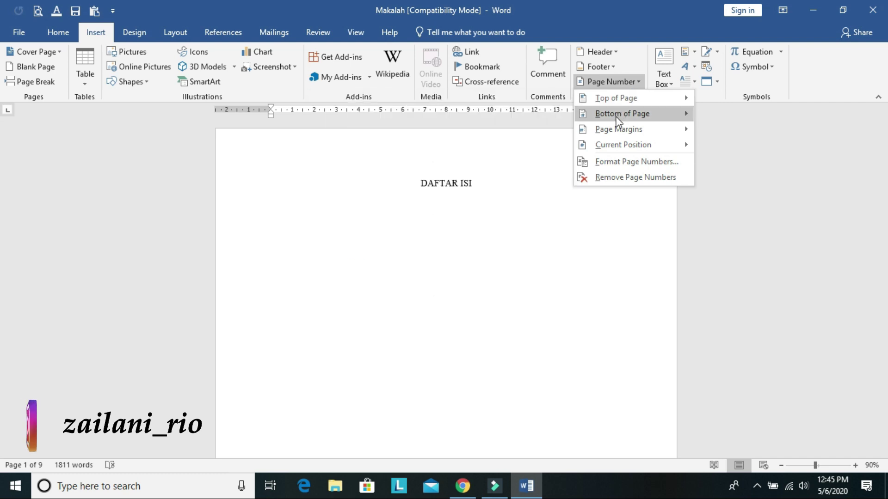
{"action": "mouse_move", "coordinate": [617, 132]}
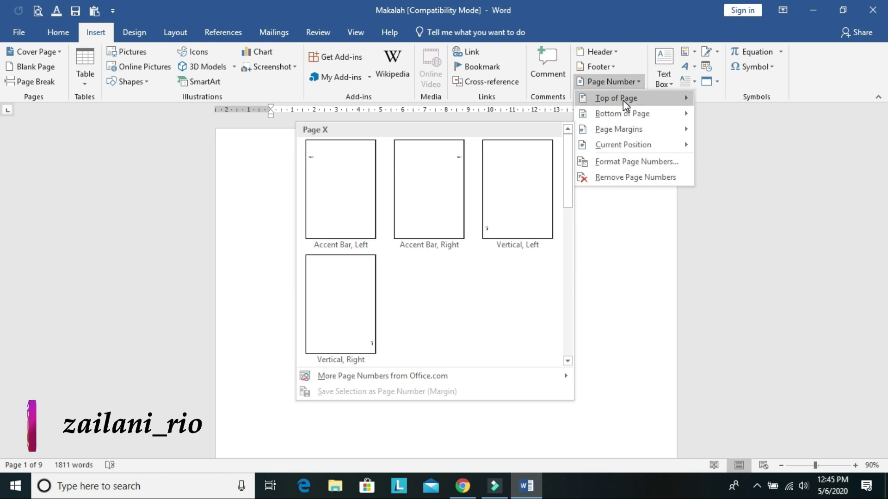
{"action": "mouse_move", "coordinate": [622, 100]}
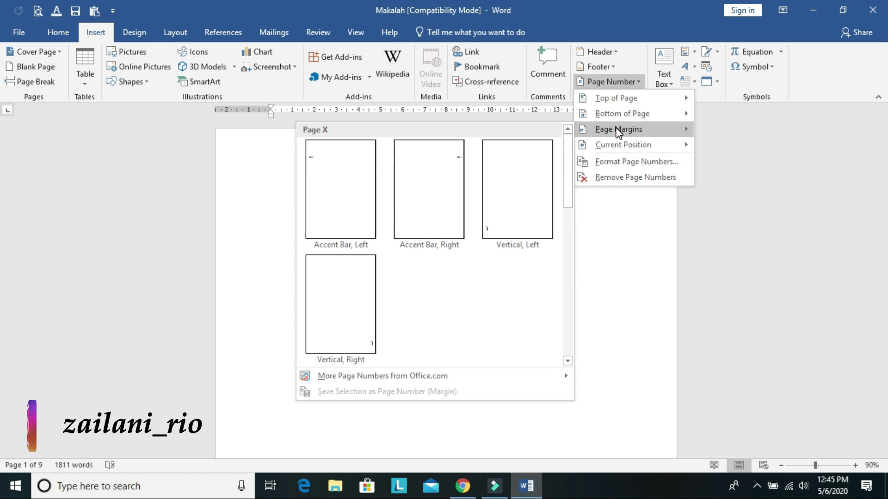
{"action": "left_click", "coordinate": [634, 162]}
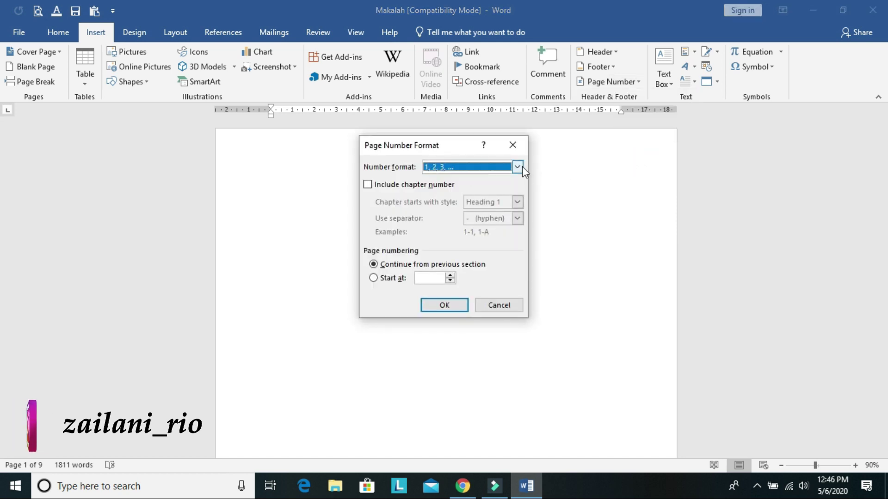
{"action": "left_click", "coordinate": [517, 167]}
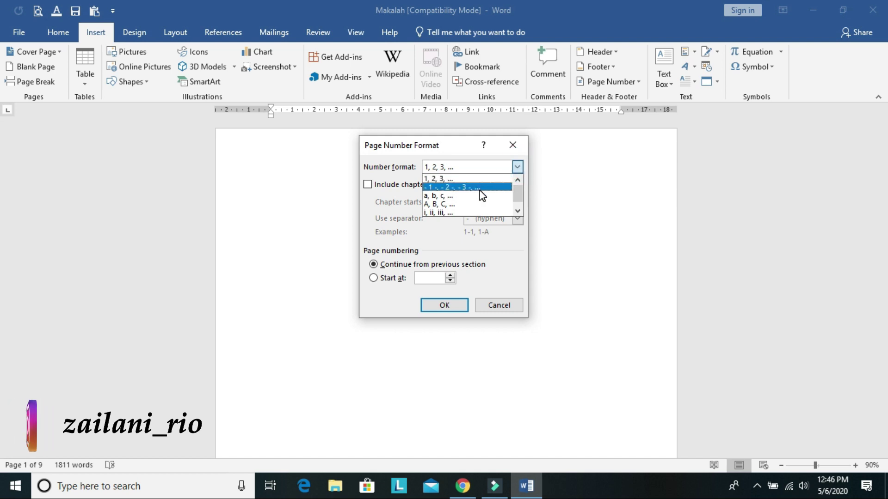
{"action": "scroll", "coordinate": [457, 204], "scroll_direction": "down", "scroll_amount": 1}
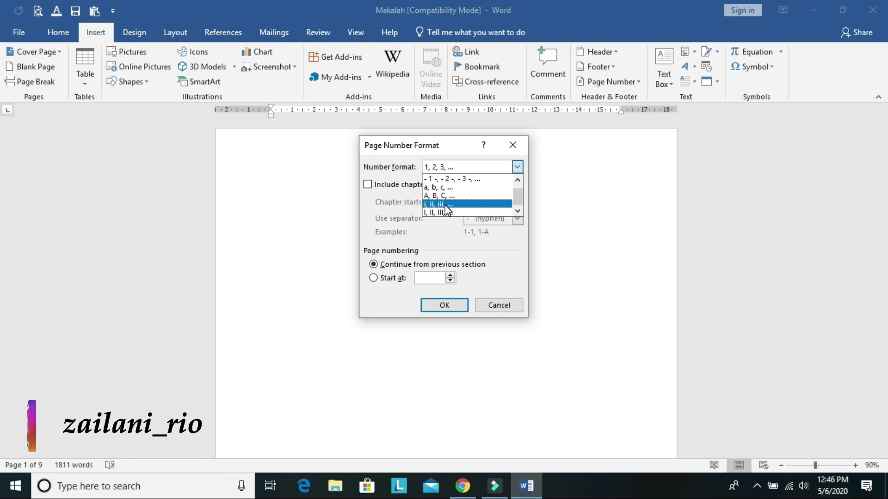
{"action": "left_click", "coordinate": [445, 204]}
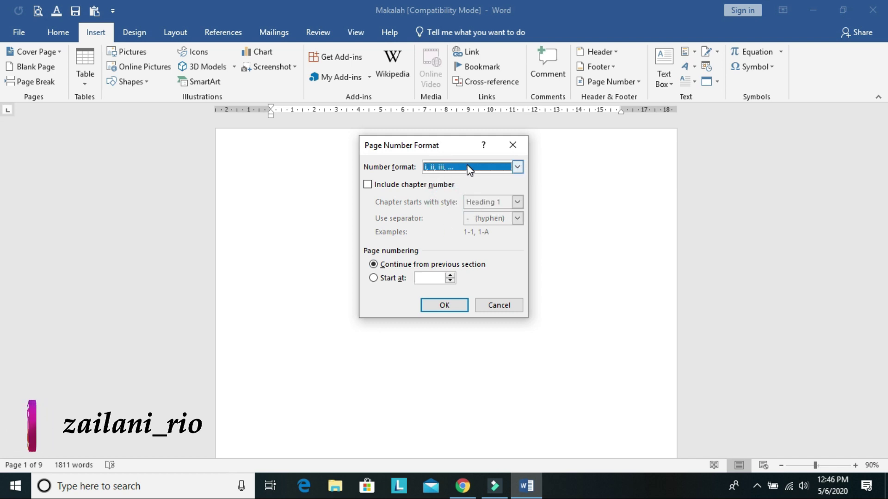
{"action": "left_click", "coordinate": [374, 278]}
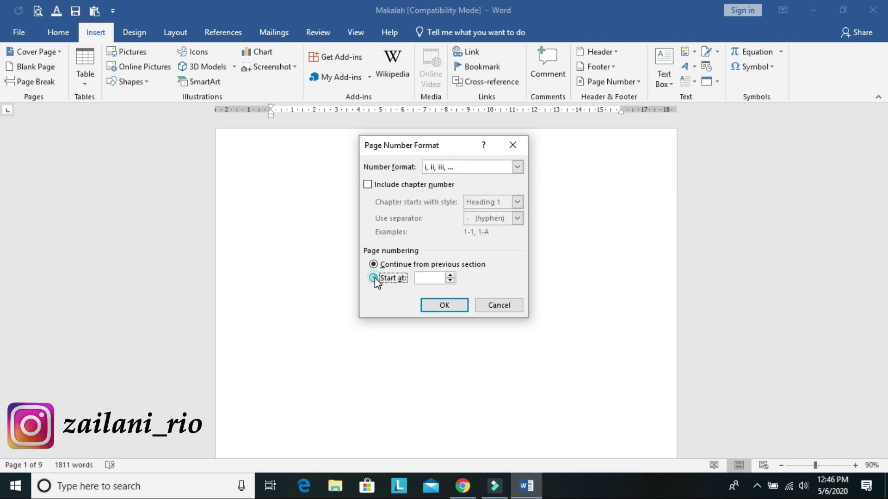
{"action": "left_click", "coordinate": [448, 308]}
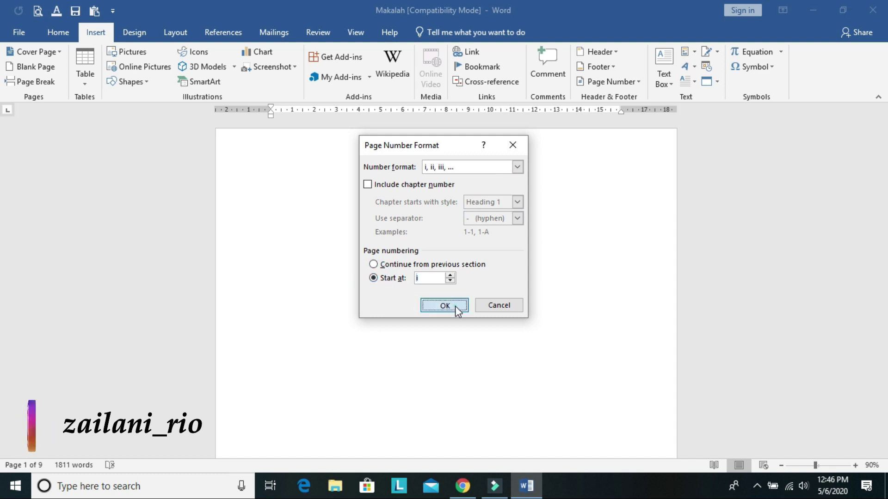
- Insert Plain Number 3 page numbers at the bottom of the pages and leave footer editing
{"action": "scroll", "coordinate": [457, 308], "scroll_direction": "down", "scroll_amount": 8}
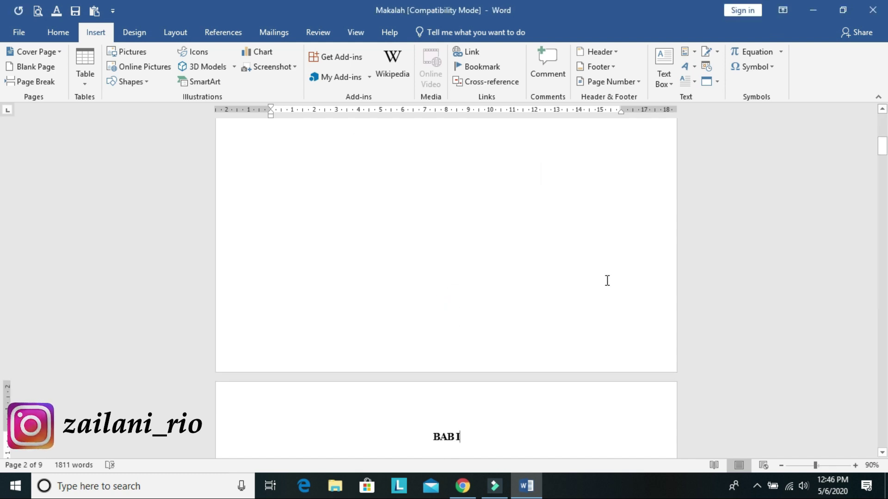
{"action": "scroll", "coordinate": [606, 280], "scroll_direction": "down", "scroll_amount": 3}
{"action": "scroll", "coordinate": [610, 281], "scroll_direction": "up", "scroll_amount": 4}
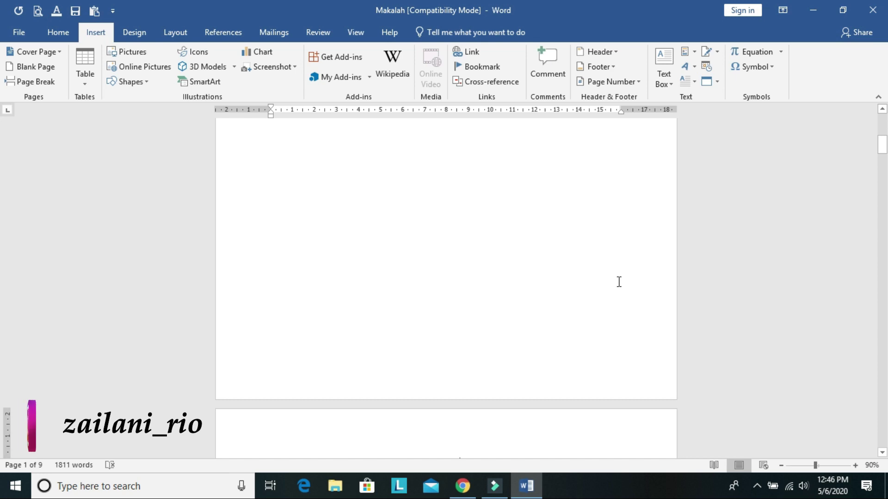
{"action": "scroll", "coordinate": [637, 362], "scroll_direction": "up", "scroll_amount": 6}
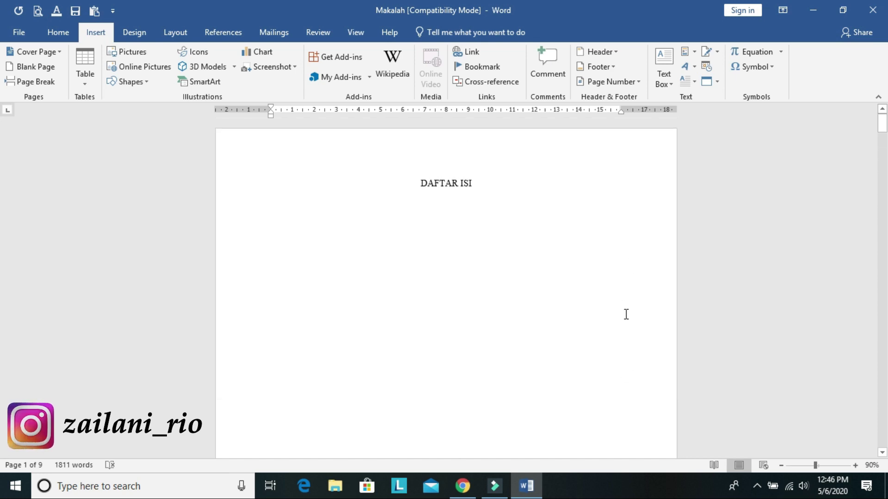
{"action": "left_click", "coordinate": [636, 84]}
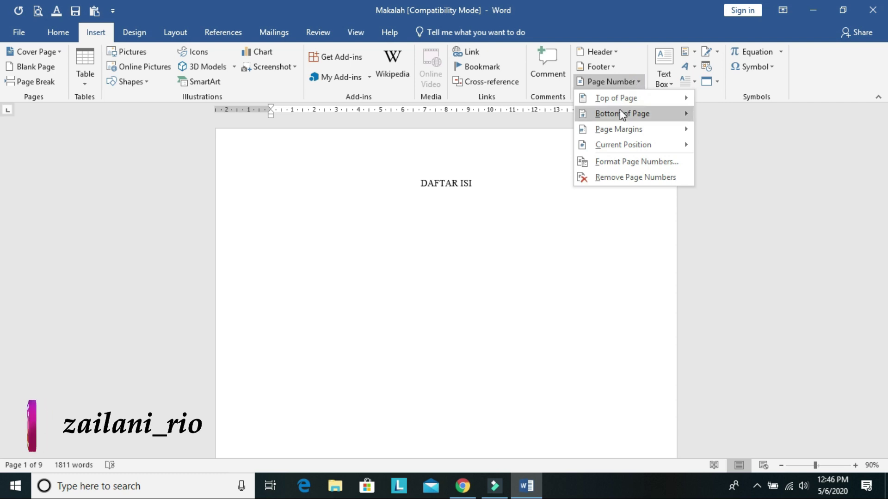
{"action": "mouse_move", "coordinate": [619, 114]}
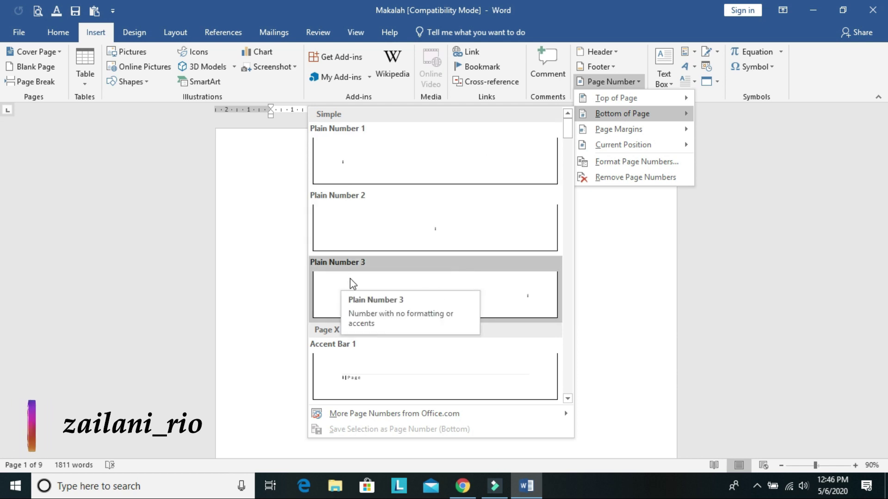
{"action": "left_click", "coordinate": [534, 293]}
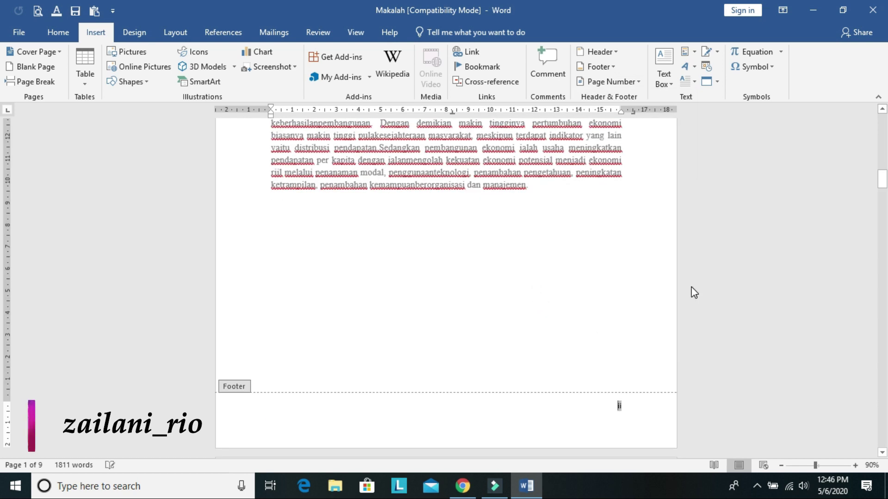
{"action": "scroll", "coordinate": [619, 343], "scroll_direction": "up", "scroll_amount": 12}
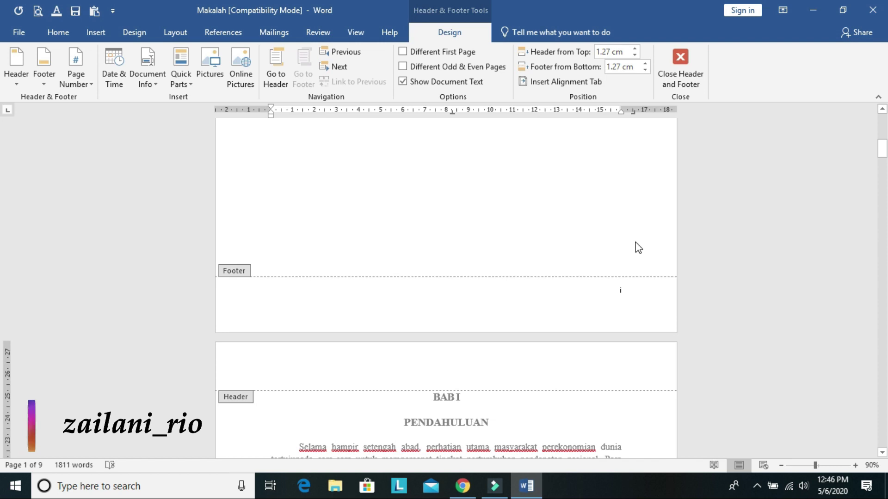
{"action": "double_click", "coordinate": [616, 235]}
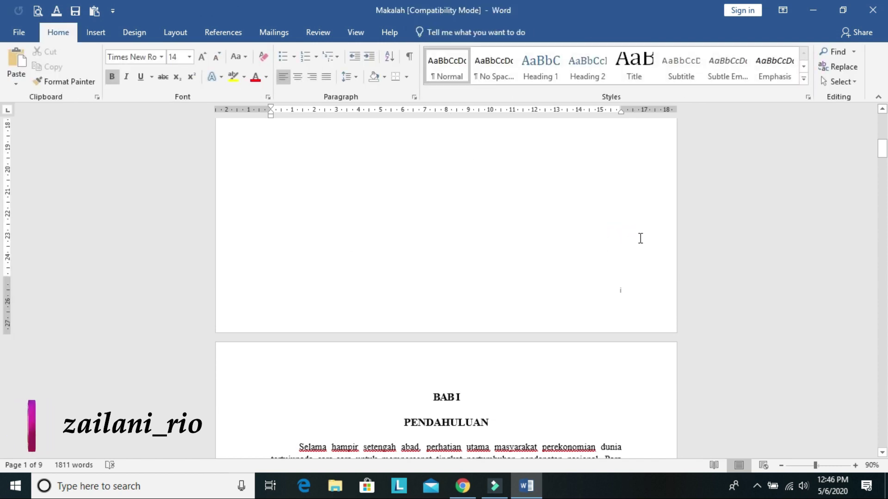
- Examine the footer page numbers from the DAFTAR ISI page through BAB I and BAB II
{"action": "scroll", "coordinate": [516, 179], "scroll_direction": "down", "scroll_amount": 2}
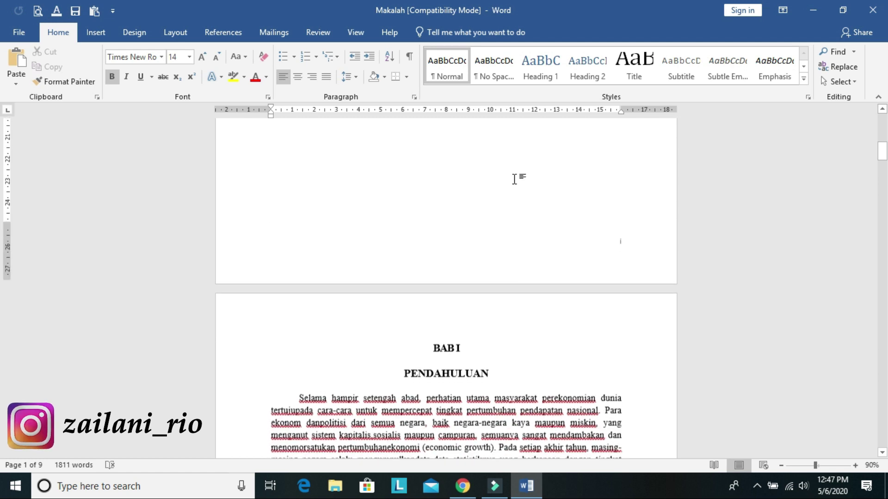
{"action": "left_click", "coordinate": [551, 182]}
{"action": "scroll", "coordinate": [632, 239], "scroll_direction": "down", "scroll_amount": 4}
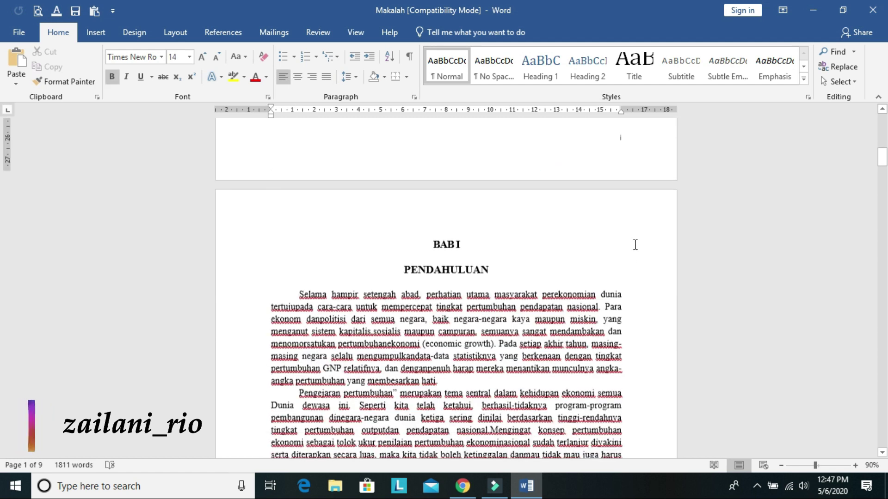
{"action": "scroll", "coordinate": [635, 245], "scroll_direction": "up", "scroll_amount": 15}
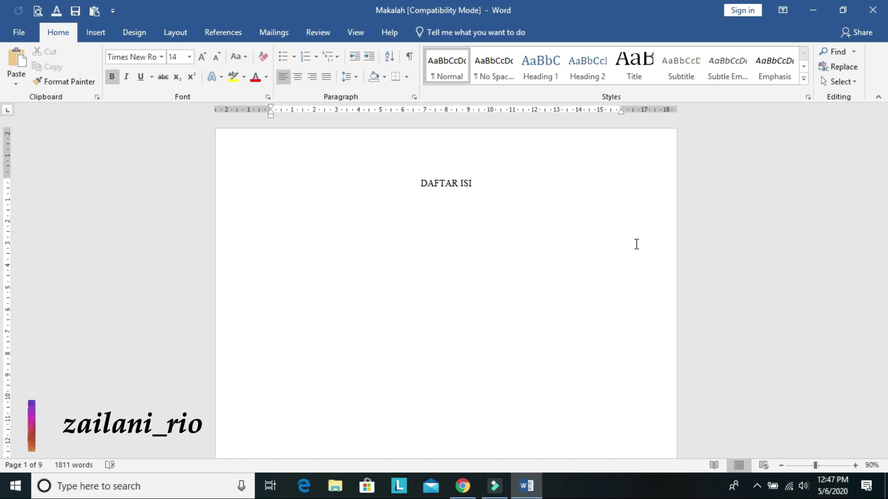
{"action": "scroll", "coordinate": [636, 244], "scroll_direction": "down", "scroll_amount": 15}
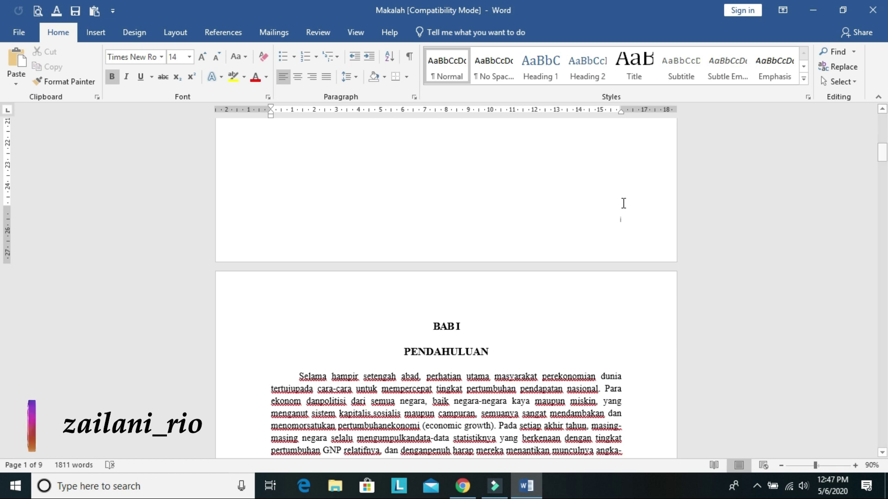
{"action": "scroll", "coordinate": [635, 226], "scroll_direction": "down", "scroll_amount": 12}
{"action": "scroll", "coordinate": [613, 267], "scroll_direction": "down", "scroll_amount": 12}
{"action": "scroll", "coordinate": [617, 268], "scroll_direction": "up", "scroll_amount": 4}
{"action": "scroll", "coordinate": [467, 183], "scroll_direction": "down", "scroll_amount": 11}
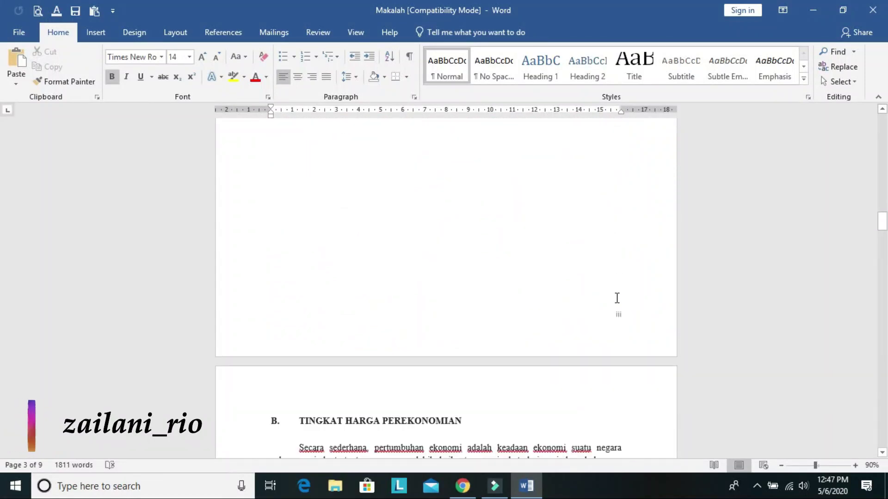
{"action": "scroll", "coordinate": [636, 346], "scroll_direction": "down", "scroll_amount": 11}
{"action": "scroll", "coordinate": [636, 379], "scroll_direction": "down", "scroll_amount": 10}
{"action": "scroll", "coordinate": [649, 366], "scroll_direction": "up", "scroll_amount": 12}
{"action": "scroll", "coordinate": [664, 354], "scroll_direction": "up", "scroll_amount": 4}
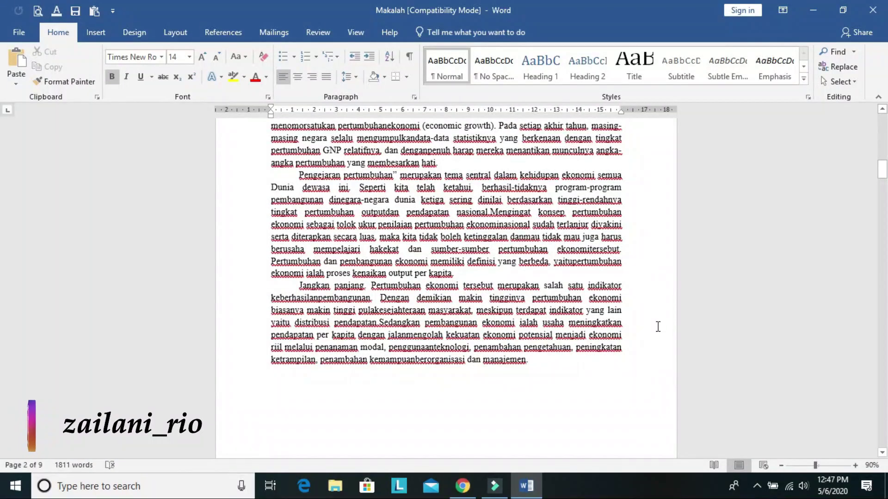
{"action": "scroll", "coordinate": [649, 314], "scroll_direction": "up", "scroll_amount": 3}
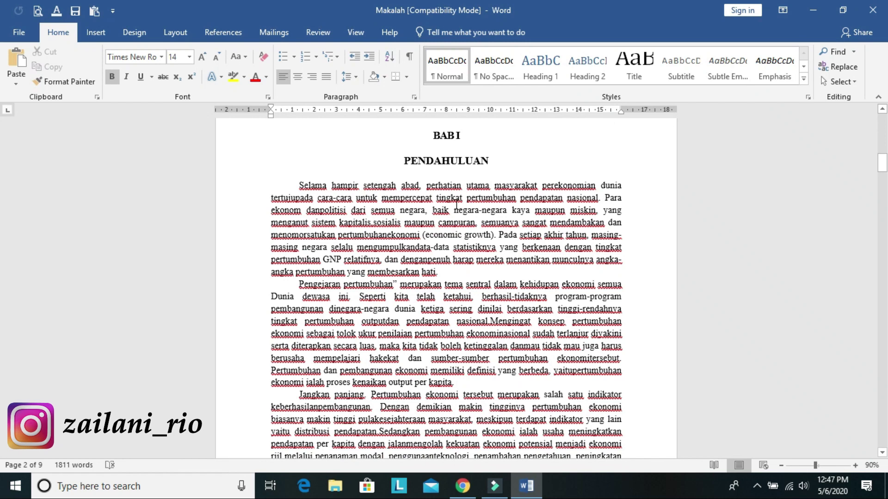
- Insert a Next Page section break at the end of the BAB I page, just before BAB II PEMBAHASAN
{"action": "scroll", "coordinate": [456, 205], "scroll_direction": "down", "scroll_amount": 10}
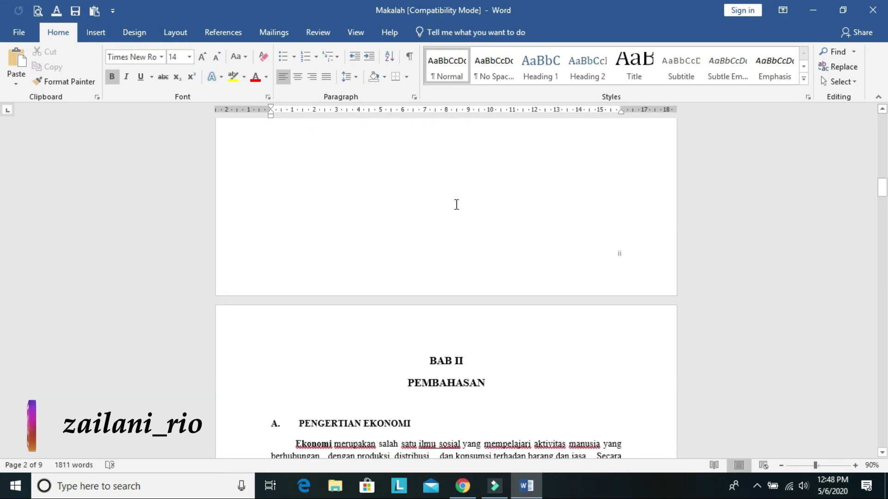
{"action": "left_click", "coordinate": [441, 228]}
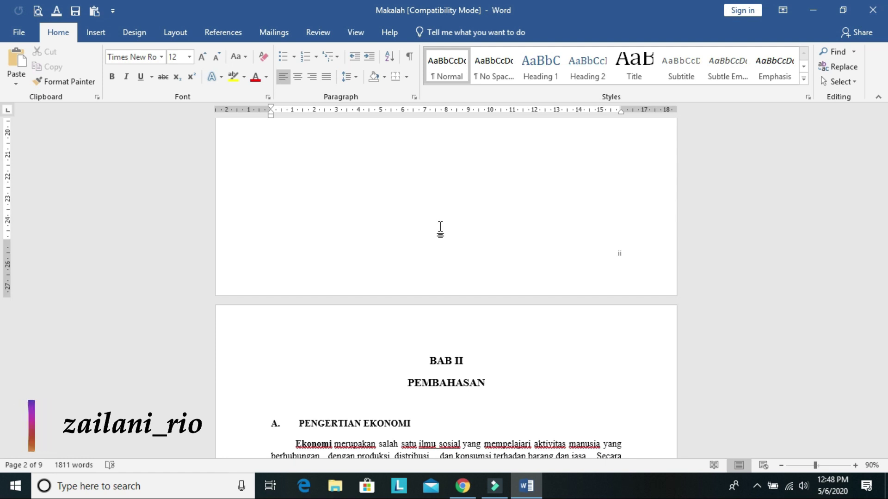
{"action": "left_click", "coordinate": [442, 243]}
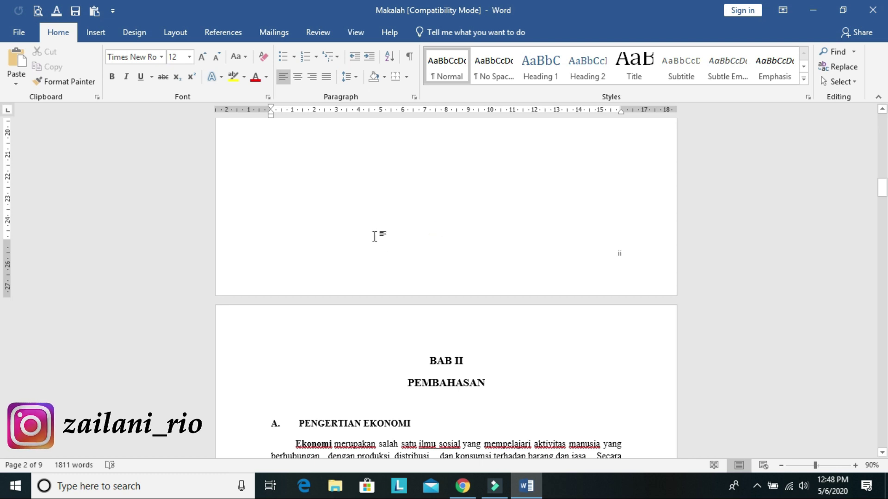
{"action": "left_click", "coordinate": [174, 33]}
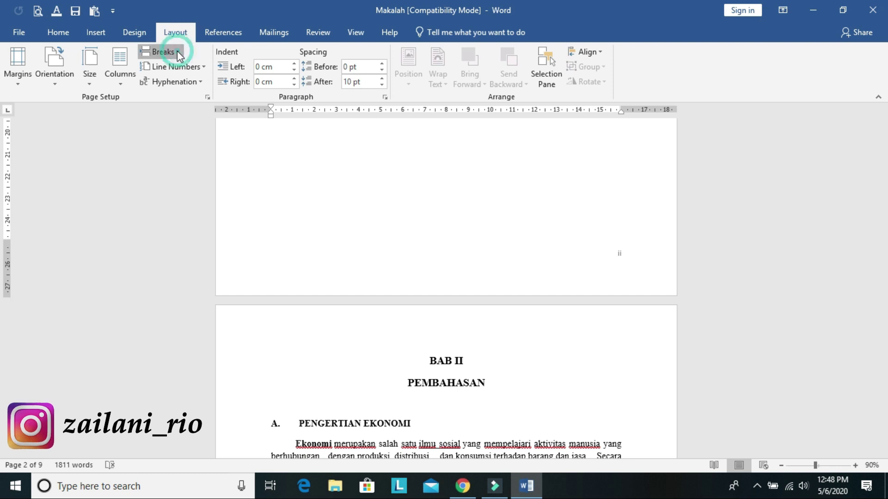
{"action": "left_click", "coordinate": [177, 53]}
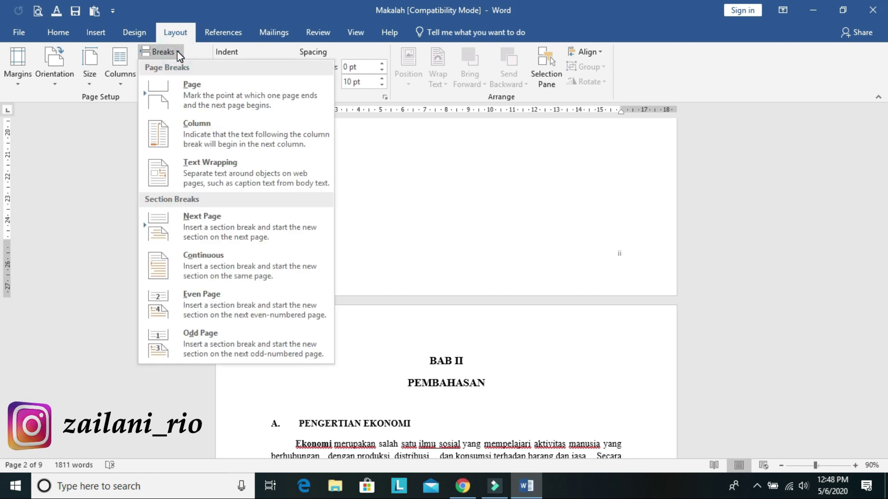
{"action": "left_click", "coordinate": [237, 226]}
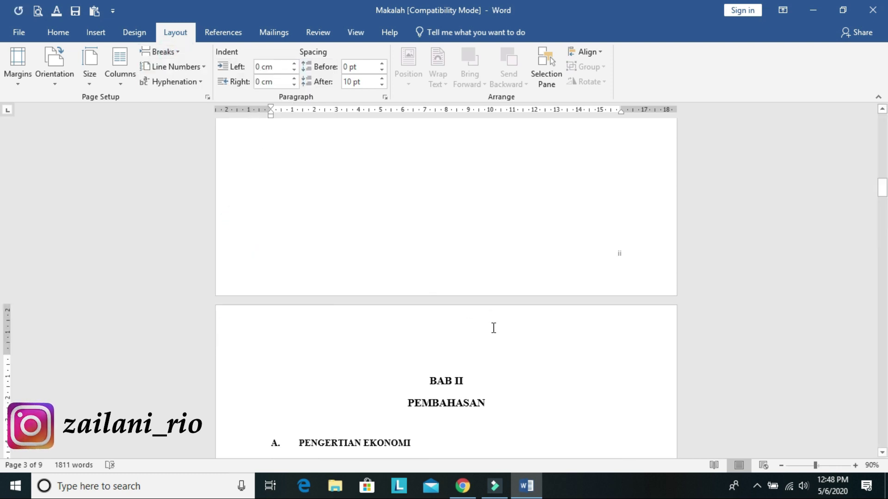
- Set the page number format of the section beginning with BAB II to 1, 2, 3, ... starting at 1
{"action": "left_click", "coordinate": [455, 336]}
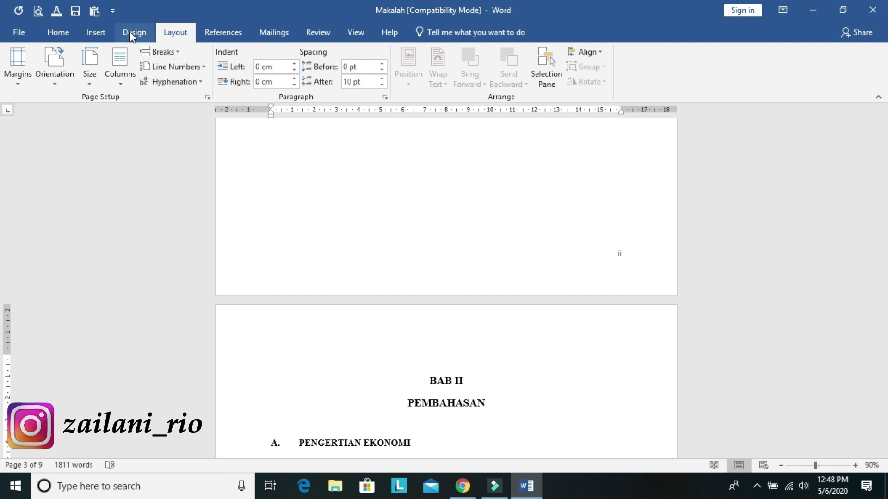
{"action": "left_click", "coordinate": [102, 30]}
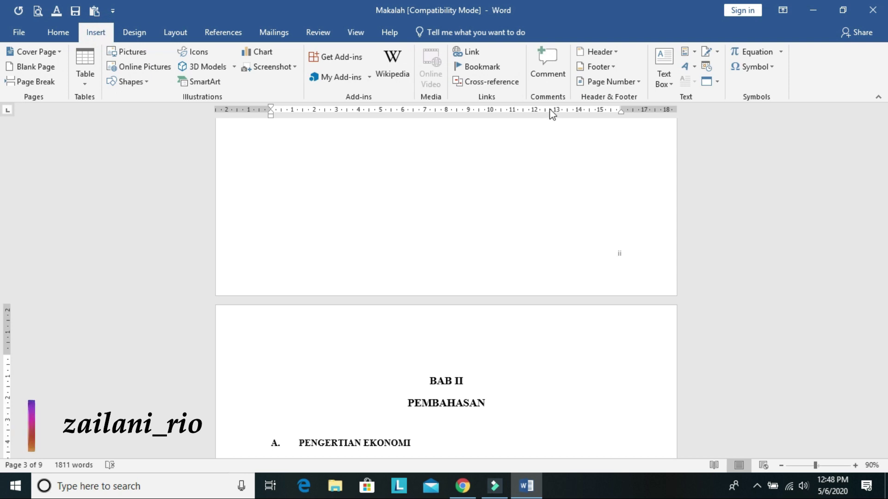
{"action": "left_click", "coordinate": [641, 80]}
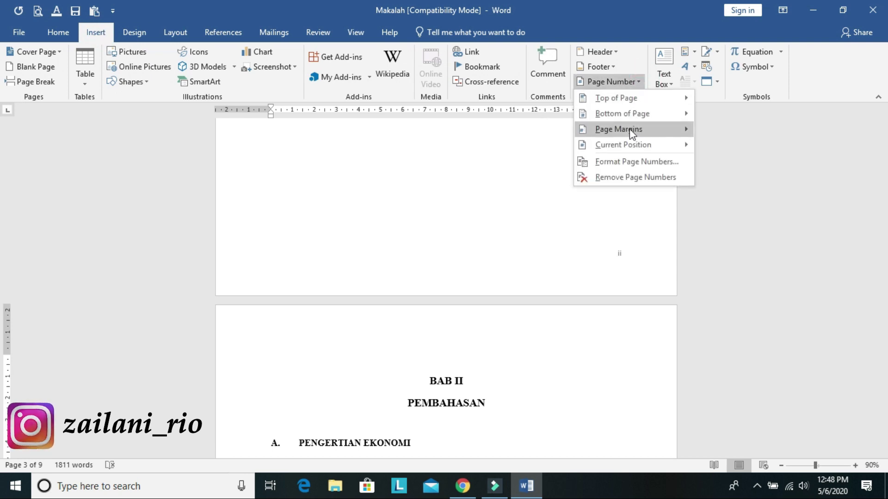
{"action": "left_click", "coordinate": [630, 165]}
{"action": "left_click", "coordinate": [517, 168]}
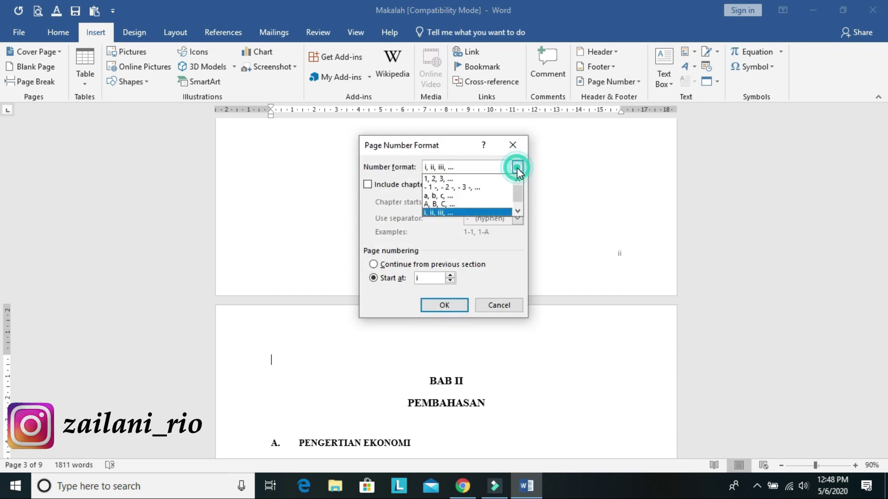
{"action": "left_click", "coordinate": [447, 179]}
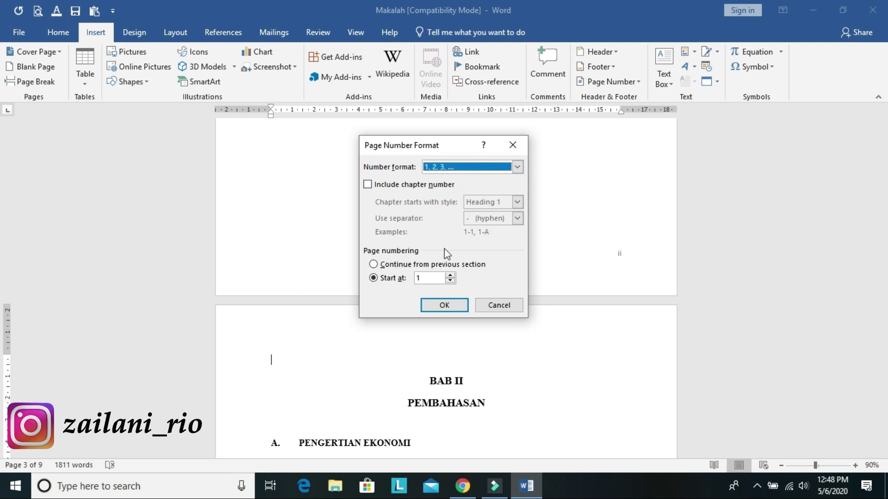
{"action": "left_click", "coordinate": [445, 307]}
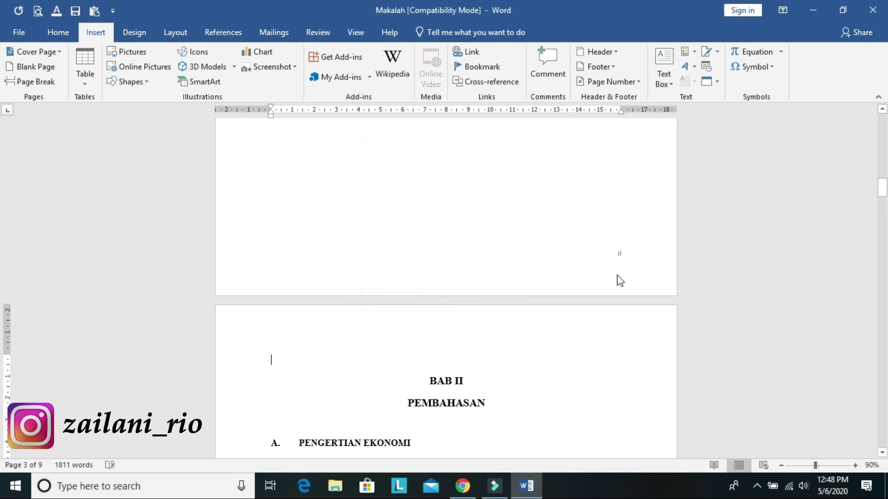
- Check the page numbers from BAB II to the end of the document, then in the front section back to DAFTAR ISI
{"action": "scroll", "coordinate": [610, 298], "scroll_direction": "down", "scroll_amount": 15}
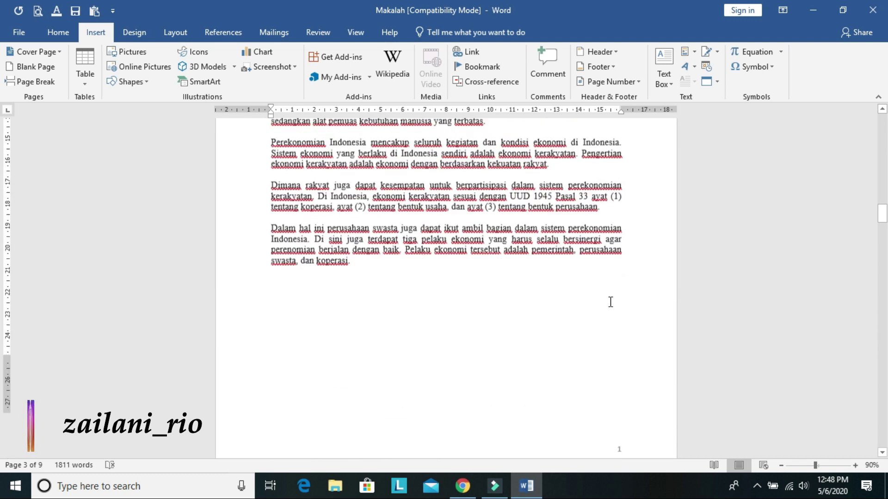
{"action": "scroll", "coordinate": [611, 301], "scroll_direction": "down", "scroll_amount": 1}
{"action": "scroll", "coordinate": [658, 198], "scroll_direction": "up", "scroll_amount": 1}
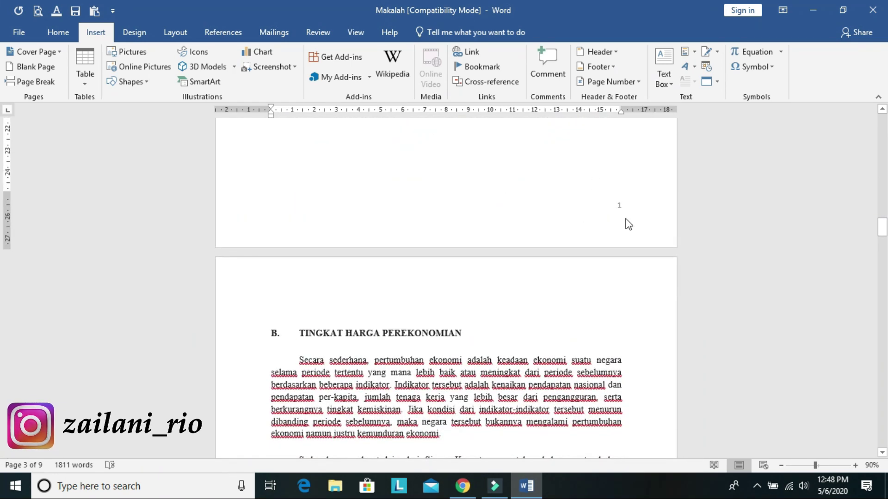
{"action": "scroll", "coordinate": [629, 245], "scroll_direction": "down", "scroll_amount": 15}
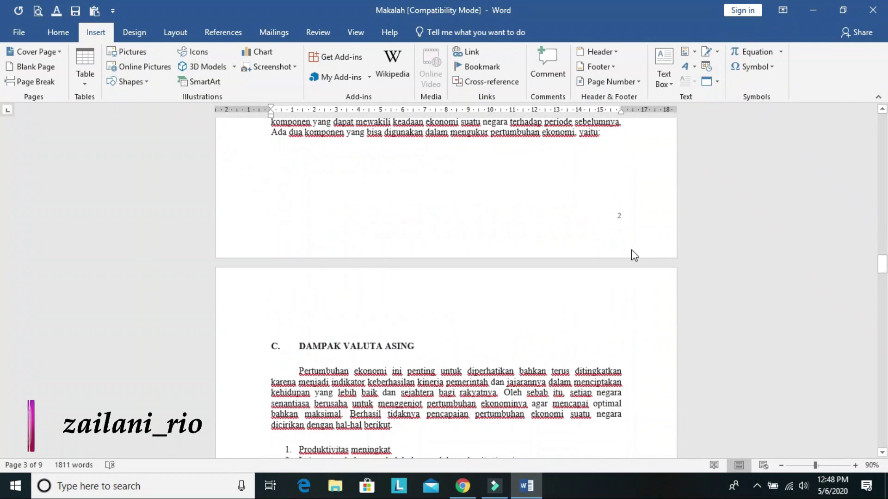
{"action": "scroll", "coordinate": [578, 250], "scroll_direction": "down", "scroll_amount": 15}
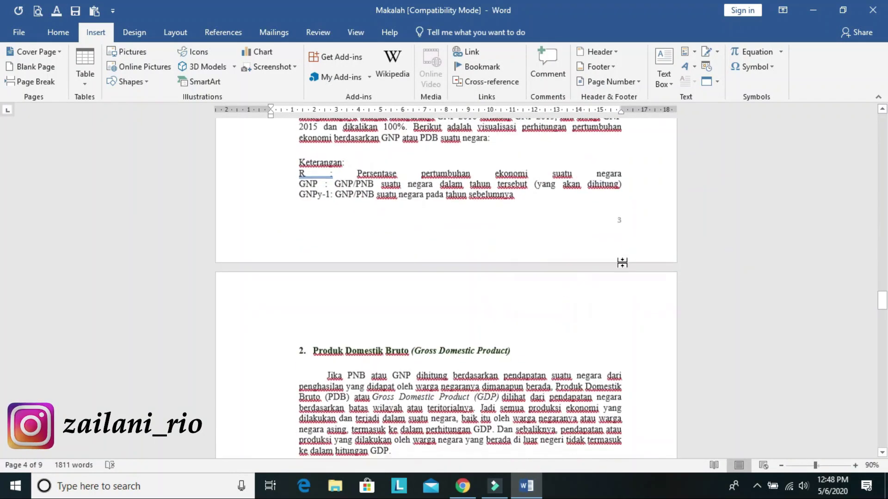
{"action": "scroll", "coordinate": [609, 243], "scroll_direction": "up", "scroll_amount": 10}
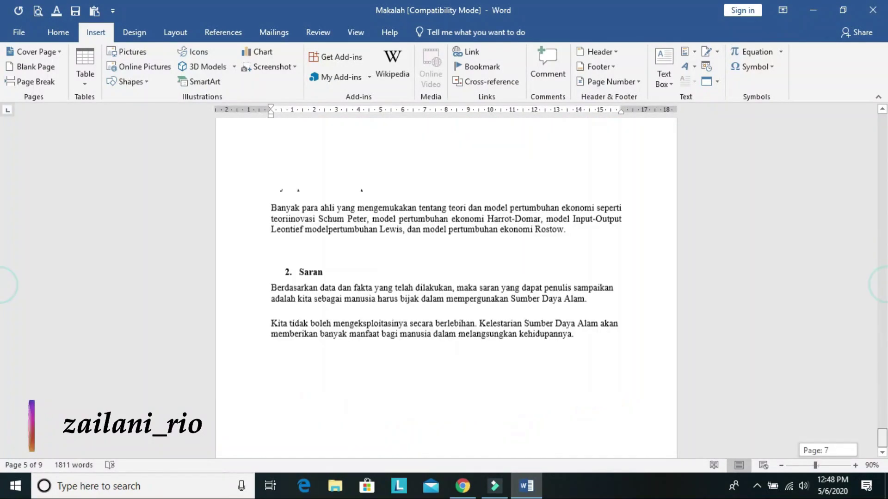
{"action": "scroll", "coordinate": [692, 330], "scroll_direction": "down", "scroll_amount": 8}
{"action": "left_click_drag", "start_coordinate": [882, 437], "coordinate": [2, 6]}
{"action": "scroll", "coordinate": [585, 190], "scroll_direction": "down", "scroll_amount": 12}
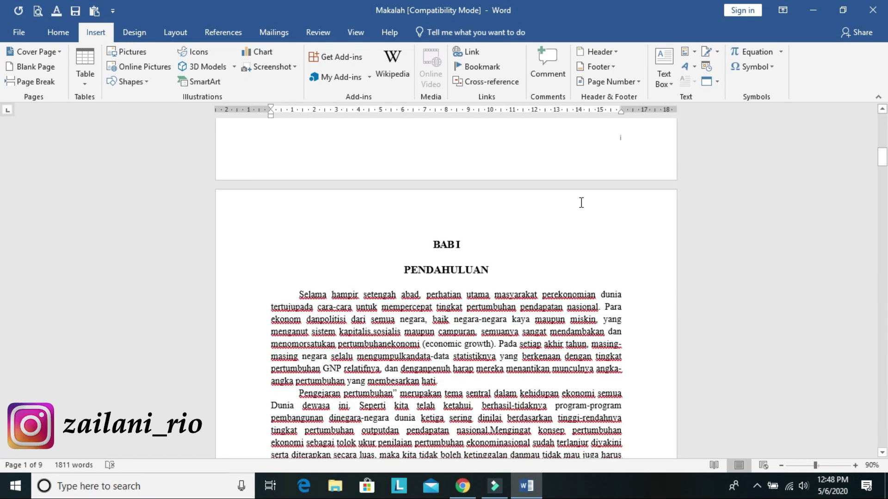
{"action": "scroll", "coordinate": [581, 202], "scroll_direction": "up", "scroll_amount": 3}
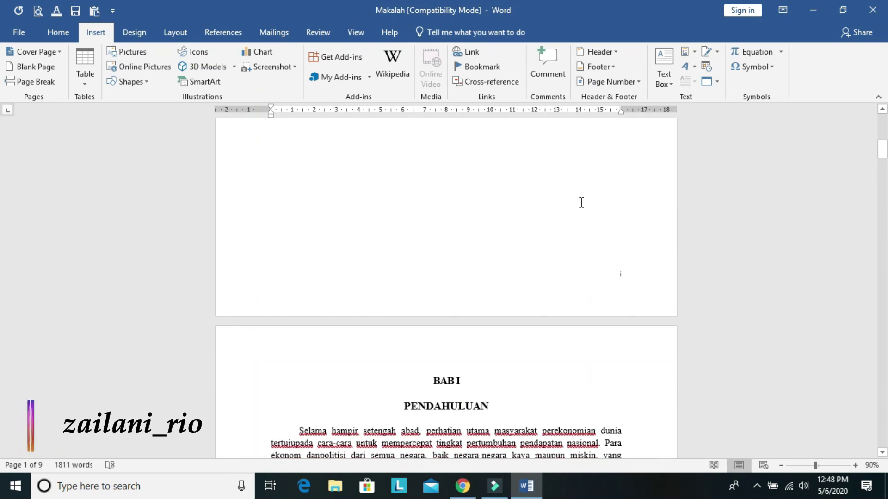
{"action": "scroll", "coordinate": [581, 203], "scroll_direction": "up", "scroll_amount": 9}
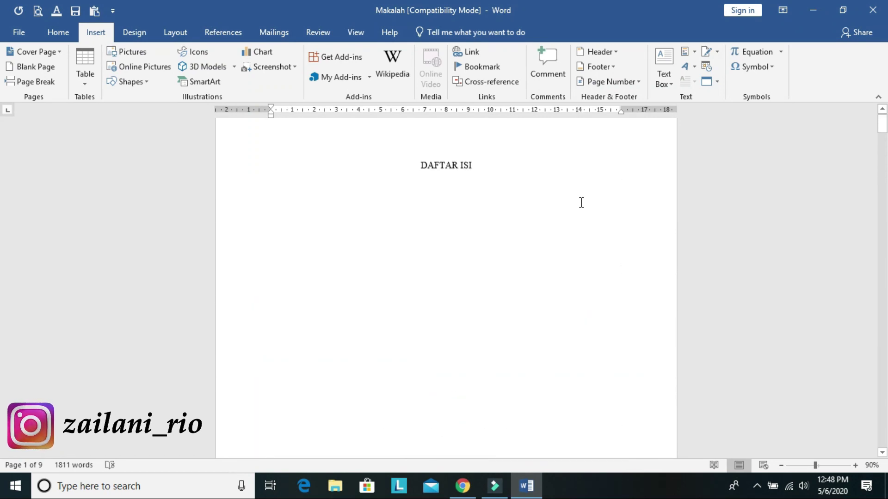
- Apply the Heading 1 style to the DAFTAR ISI title on the first page
{"action": "scroll", "coordinate": [581, 202], "scroll_direction": "up", "scroll_amount": 1}
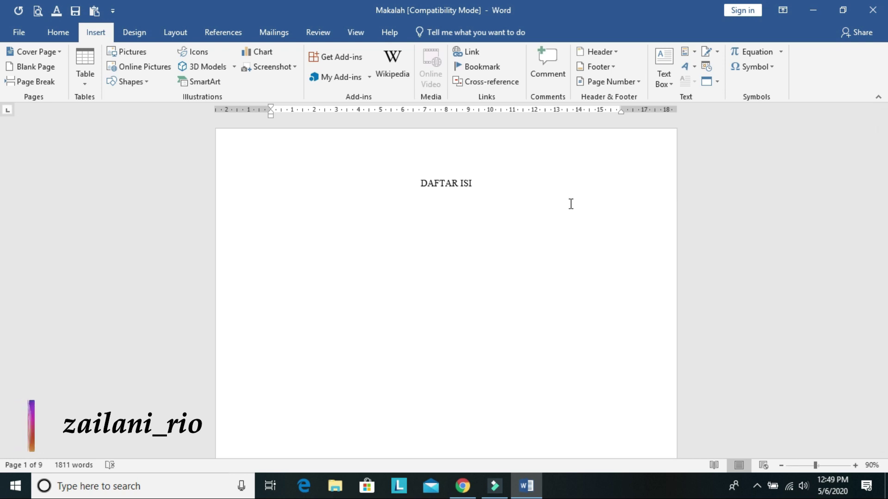
{"action": "left_click", "coordinate": [67, 33]}
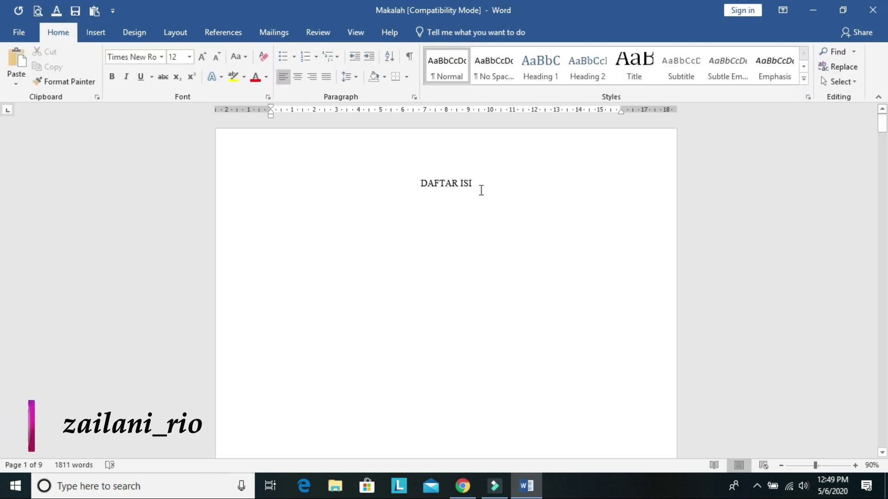
{"action": "left_click_drag", "start_coordinate": [474, 184], "coordinate": [419, 181]}
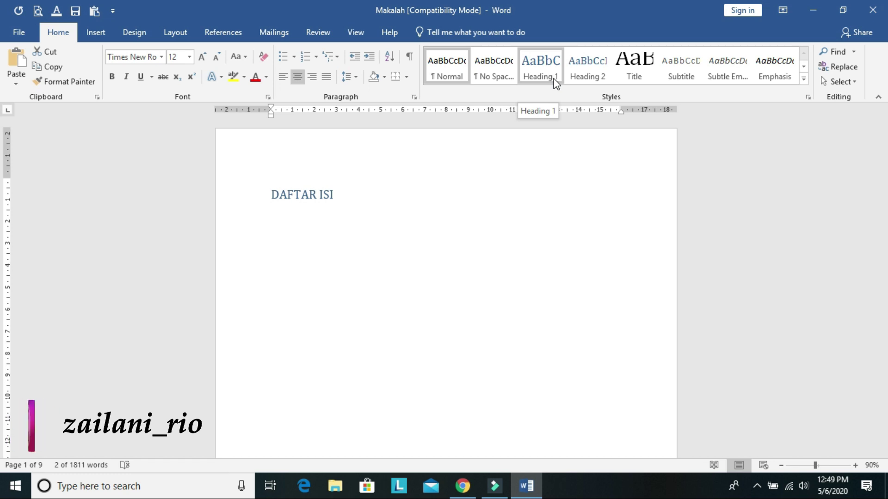
{"action": "left_click", "coordinate": [553, 73]}
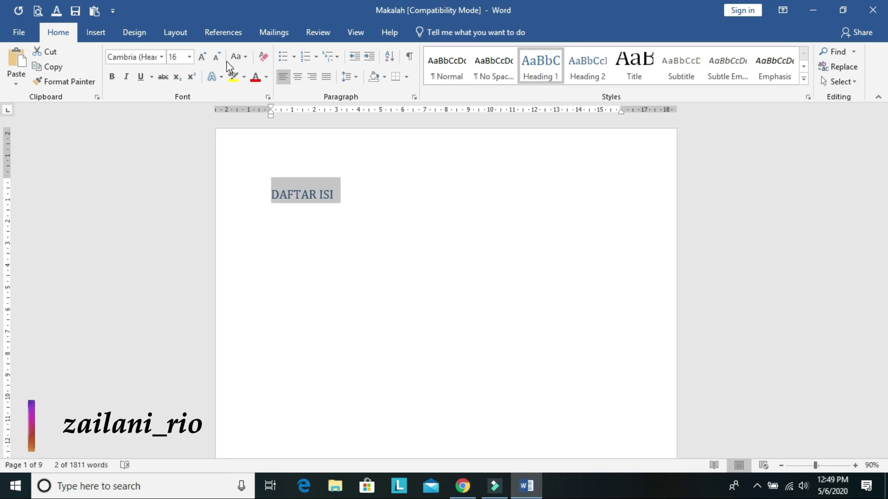
- Format the DAFTAR ISI heading as 16 pt Times New Roman, centered, with the Automatic font color
{"action": "left_click", "coordinate": [190, 57]}
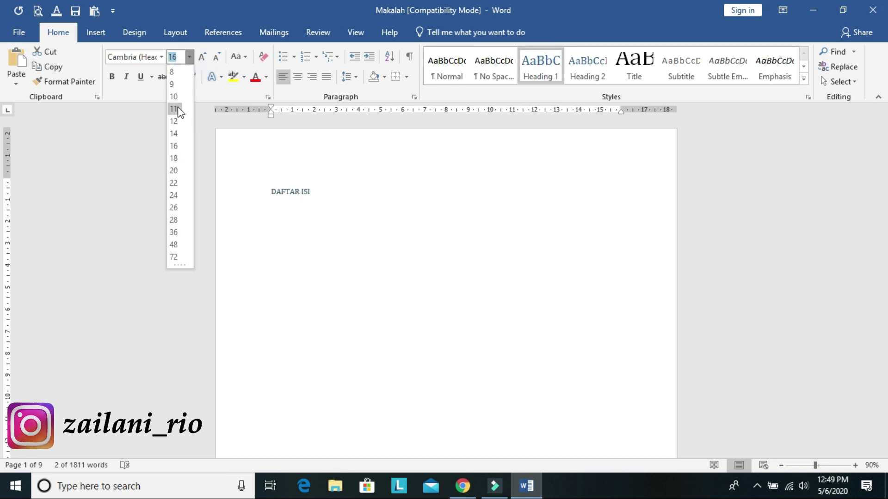
{"action": "left_click", "coordinate": [173, 145]}
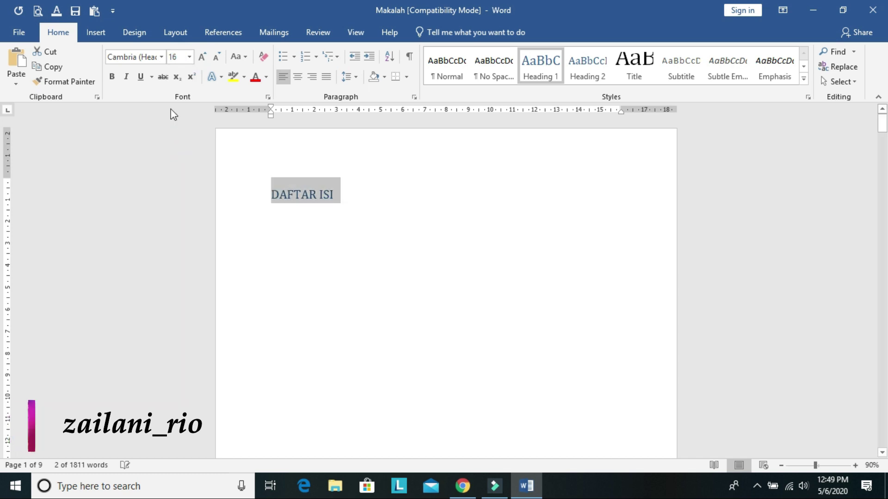
{"action": "left_click", "coordinate": [162, 56]}
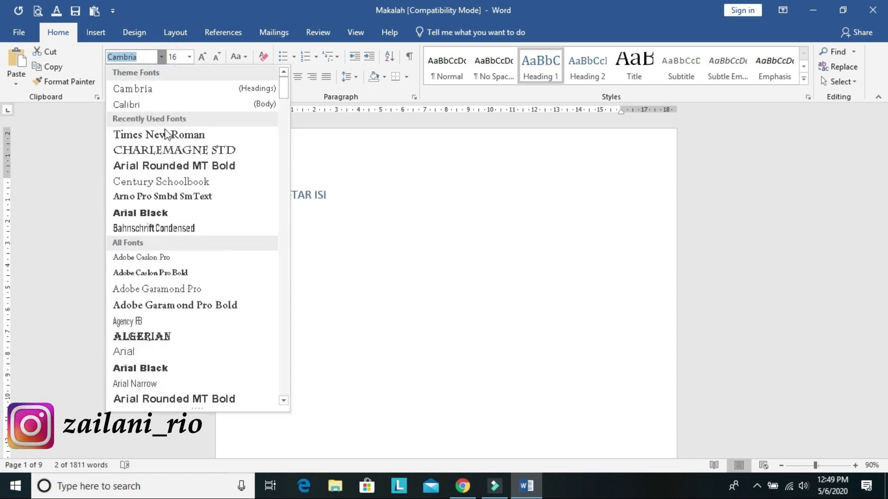
{"action": "left_click", "coordinate": [165, 135]}
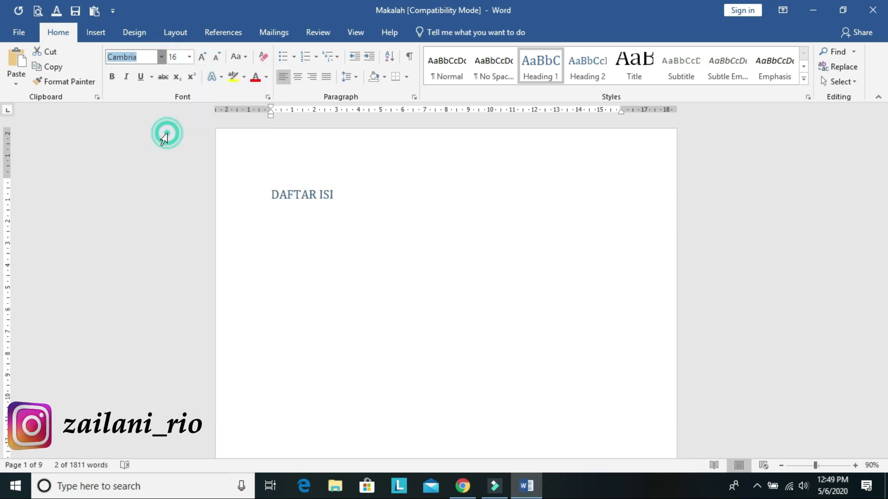
{"action": "left_click", "coordinate": [298, 78]}
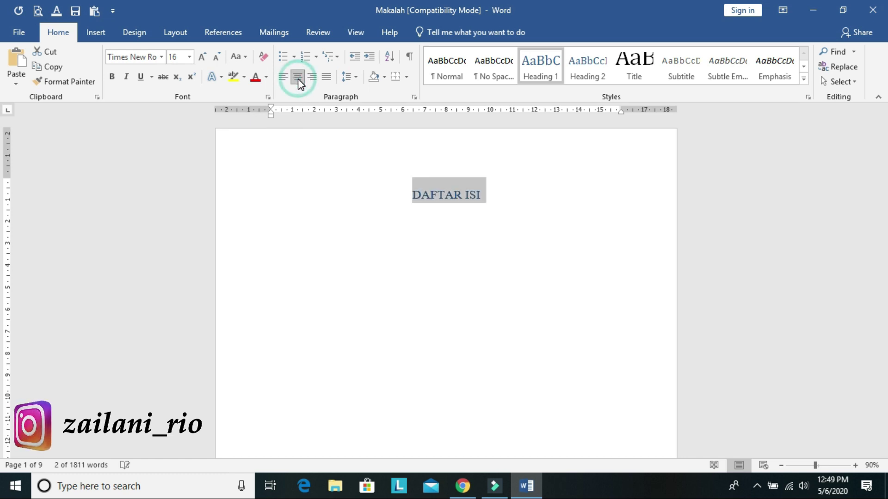
{"action": "left_click", "coordinate": [266, 77]}
{"action": "left_click", "coordinate": [258, 93]}
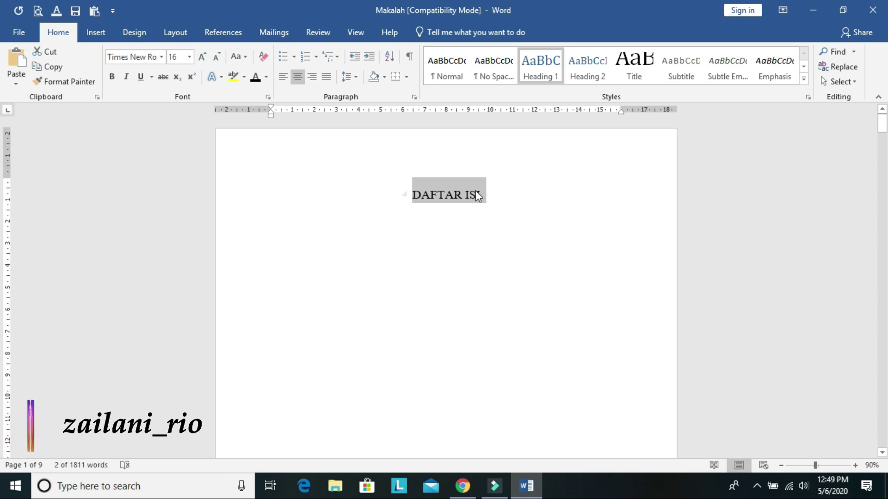
- Copy the DAFTAR ISI heading's formatting onto the BAB I title with Format Painter
{"action": "left_click", "coordinate": [69, 82]}
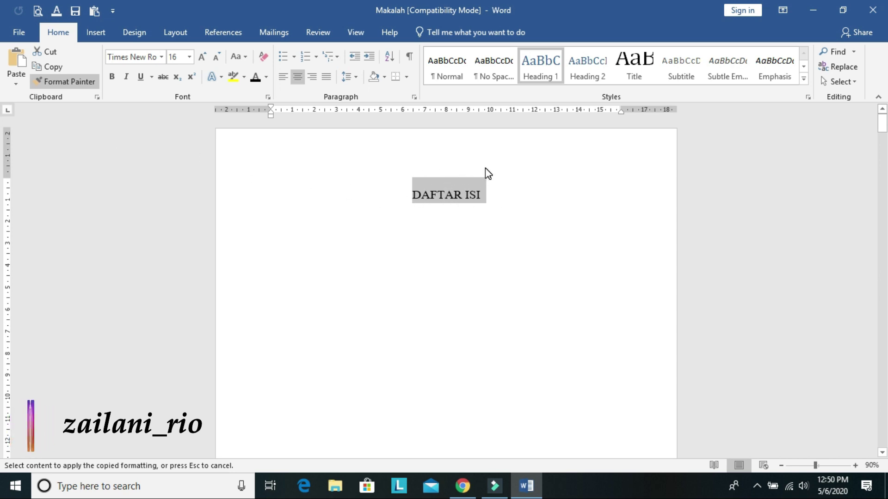
{"action": "scroll", "coordinate": [458, 189], "scroll_direction": "down", "scroll_amount": 1}
{"action": "scroll", "coordinate": [455, 190], "scroll_direction": "down", "scroll_amount": 10}
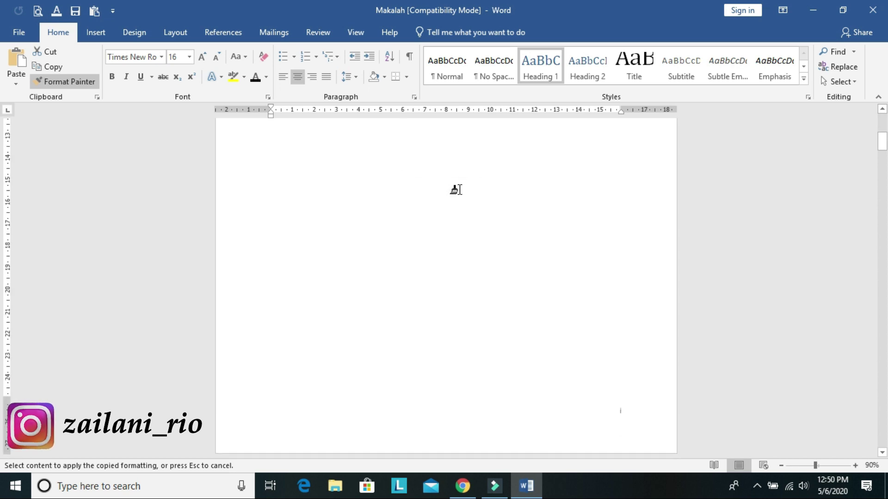
{"action": "scroll", "coordinate": [459, 194], "scroll_direction": "down", "scroll_amount": 3}
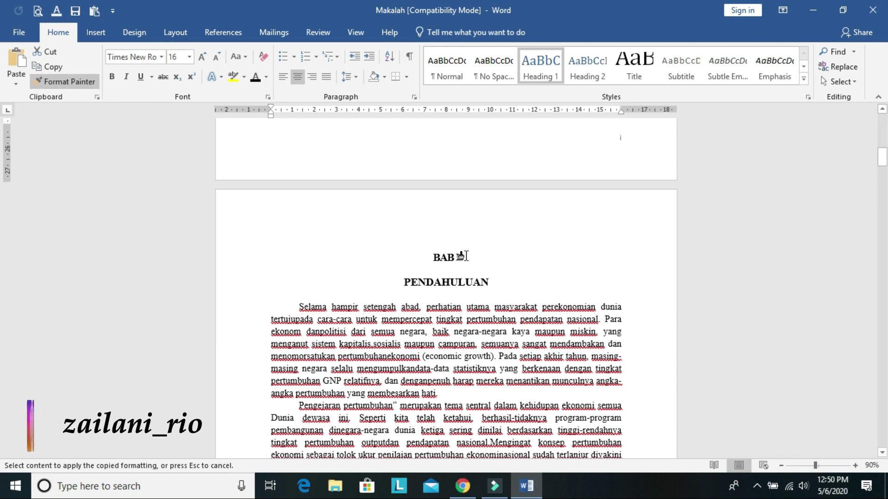
{"action": "left_click_drag", "start_coordinate": [464, 256], "coordinate": [428, 254]}
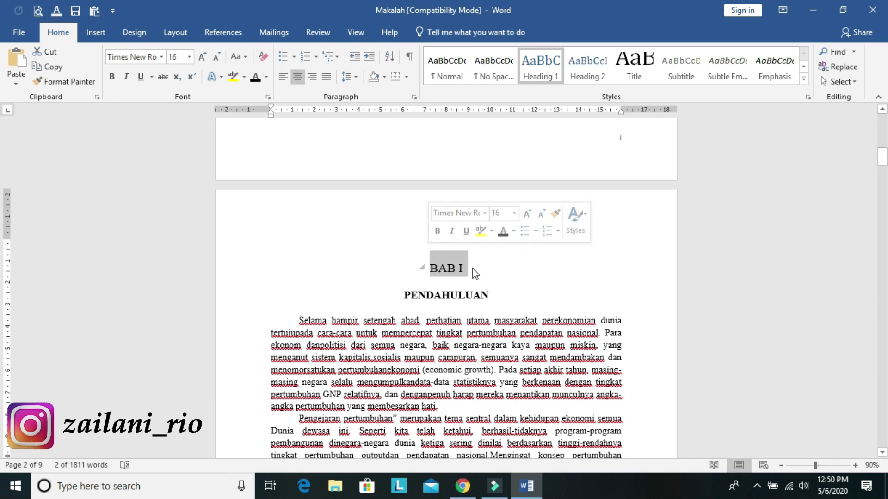
- Copy the BAB I heading's formatting onto the BAB II title with Format Painter
{"action": "left_click", "coordinate": [79, 85]}
{"action": "scroll", "coordinate": [449, 254], "scroll_direction": "down", "scroll_amount": 8}
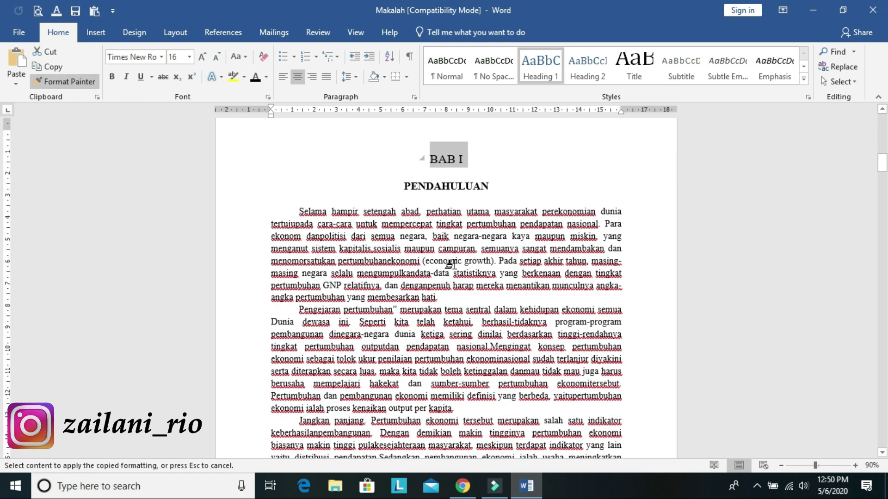
{"action": "scroll", "coordinate": [452, 257], "scroll_direction": "down", "scroll_amount": 5}
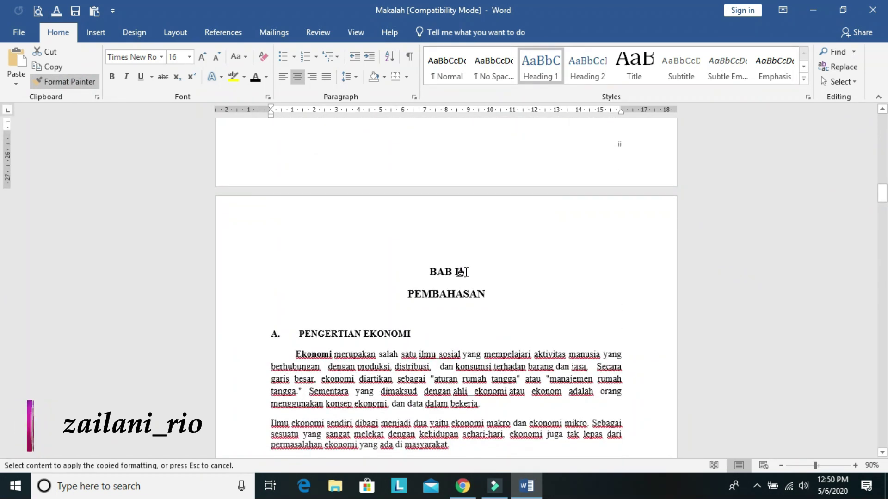
{"action": "left_click_drag", "start_coordinate": [467, 272], "coordinate": [402, 277]}
- Copy the BAB II heading's formatting onto the BAB III title above PENUTUP with Format Painter
{"action": "left_click", "coordinate": [67, 79]}
{"action": "scroll", "coordinate": [471, 249], "scroll_direction": "down", "scroll_amount": 15}
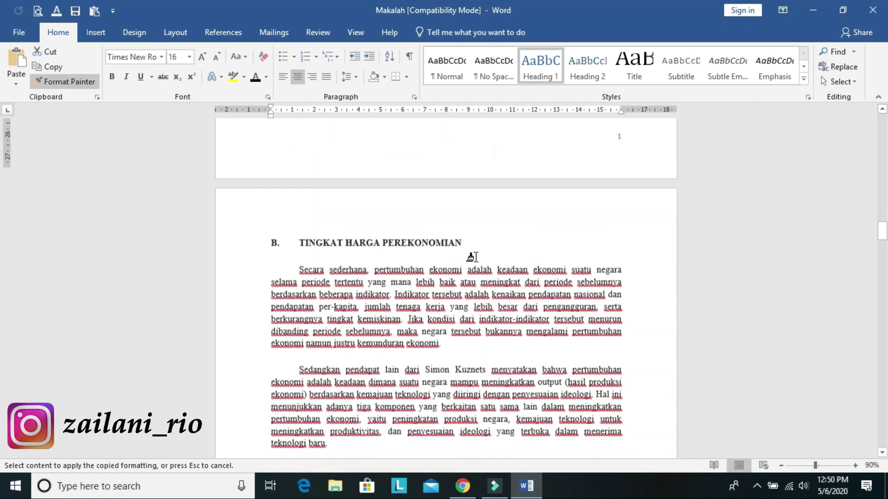
{"action": "scroll", "coordinate": [472, 249], "scroll_direction": "down", "scroll_amount": 20}
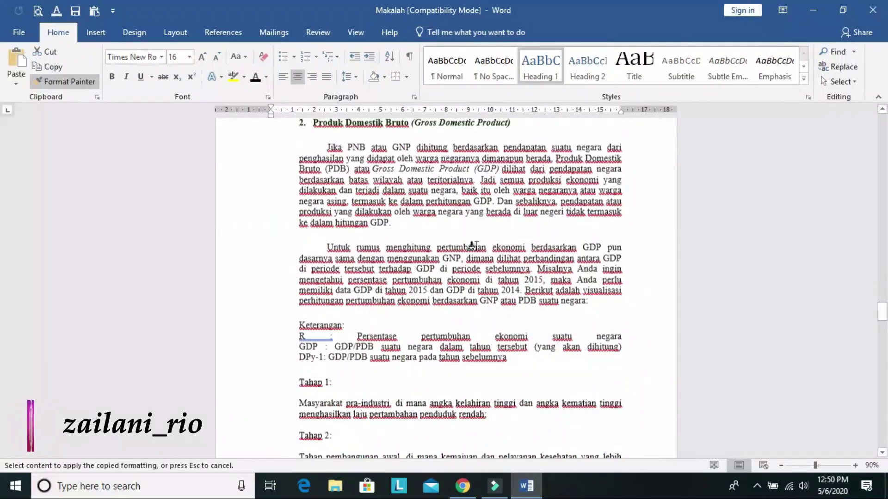
{"action": "scroll", "coordinate": [480, 253], "scroll_direction": "down", "scroll_amount": 20}
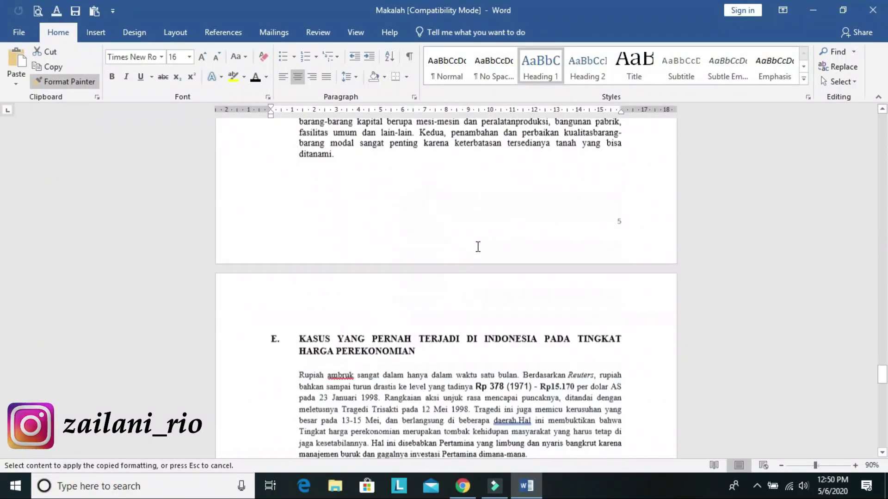
{"action": "scroll", "coordinate": [472, 246], "scroll_direction": "down", "scroll_amount": 10}
{"action": "left_click_drag", "start_coordinate": [467, 261], "coordinate": [411, 267]}
{"action": "scroll", "coordinate": [488, 293], "scroll_direction": "down", "scroll_amount": 15}
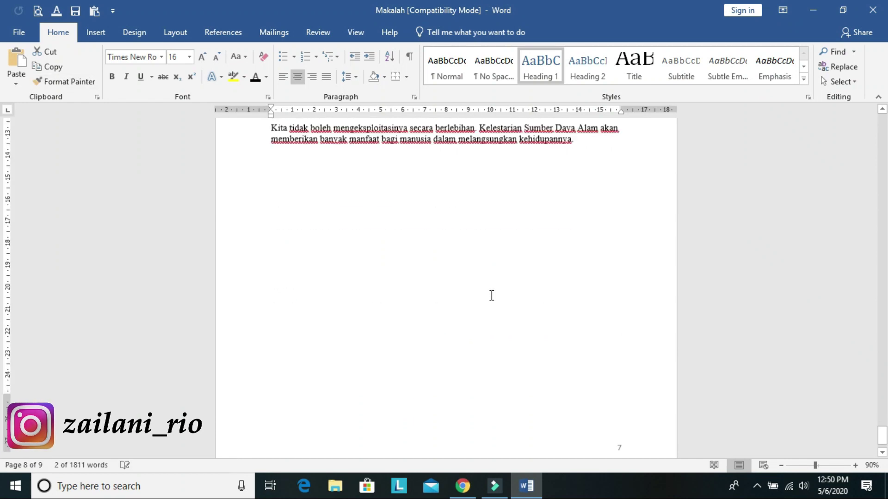
{"action": "scroll", "coordinate": [491, 299], "scroll_direction": "up", "scroll_amount": 15}
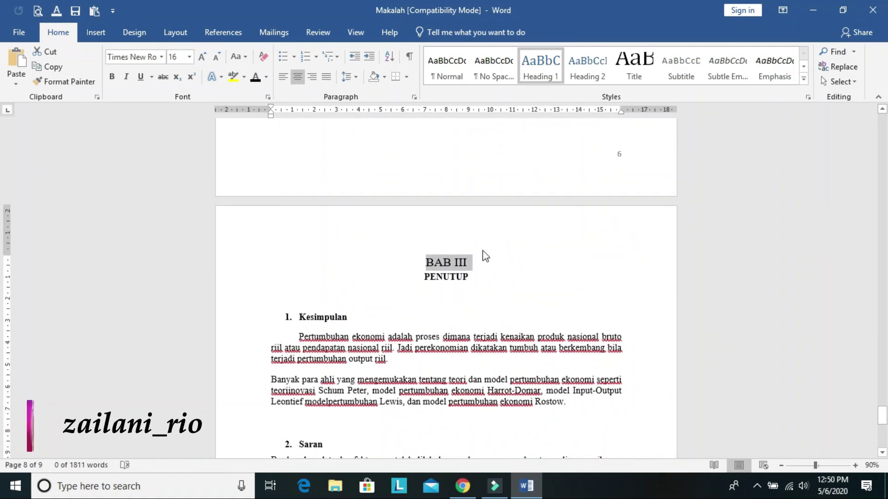
{"action": "left_click", "coordinate": [481, 277]}
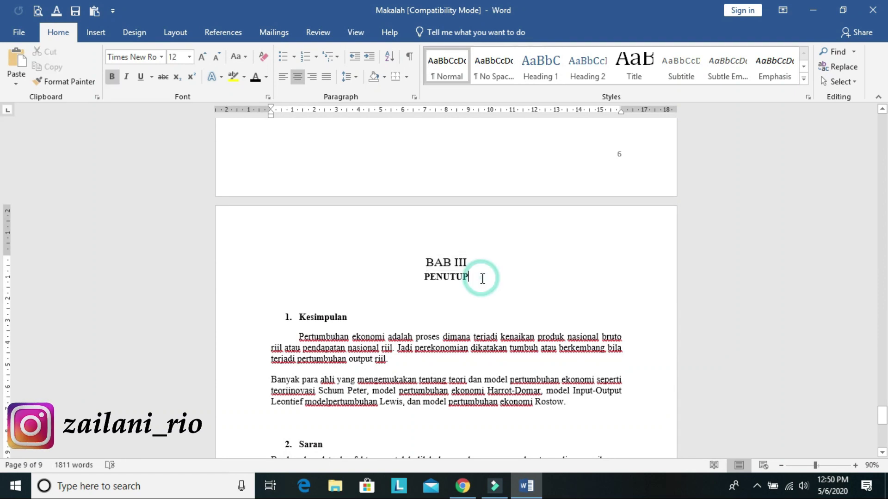
- Apply the Heading 2 style to the PENDAHULUAN title under BAB I
{"action": "scroll", "coordinate": [532, 295], "scroll_direction": "up", "scroll_amount": 3}
{"action": "scroll", "coordinate": [532, 295], "scroll_direction": "up", "scroll_amount": 7}
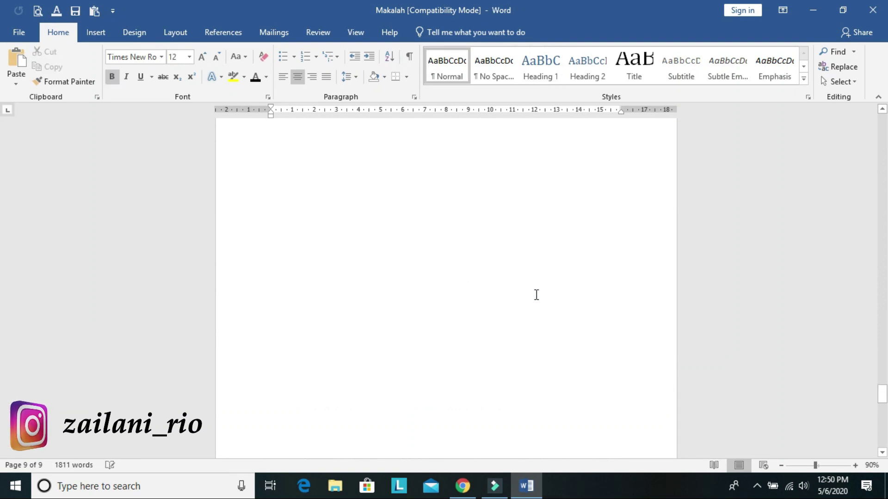
{"action": "left_click", "coordinate": [881, 388]}
{"action": "left_click_drag", "start_coordinate": [883, 388], "coordinate": [883, 121]}
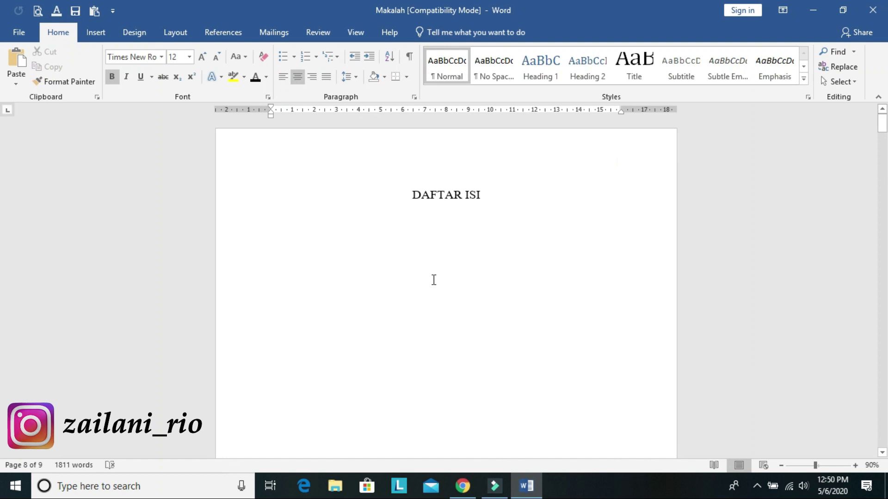
{"action": "scroll", "coordinate": [471, 225], "scroll_direction": "down", "scroll_amount": 12}
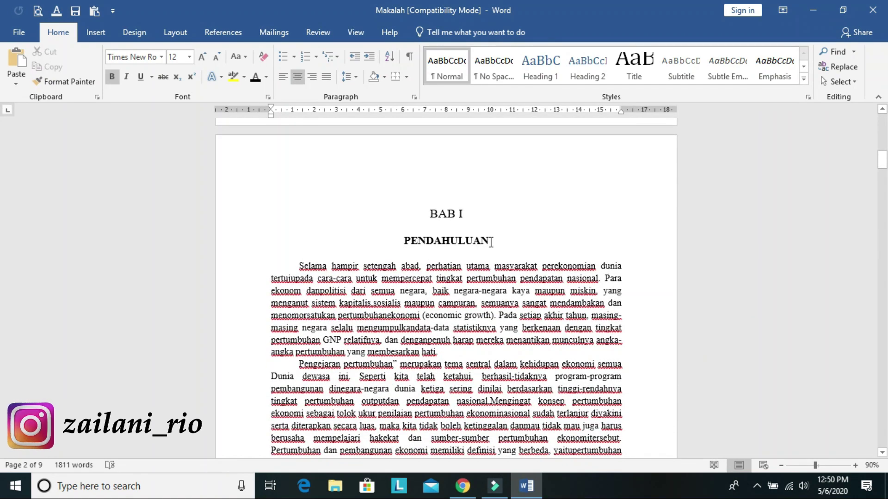
{"action": "left_click_drag", "start_coordinate": [490, 241], "coordinate": [449, 240]}
{"action": "left_click_drag", "start_coordinate": [402, 239], "coordinate": [402, 239]}
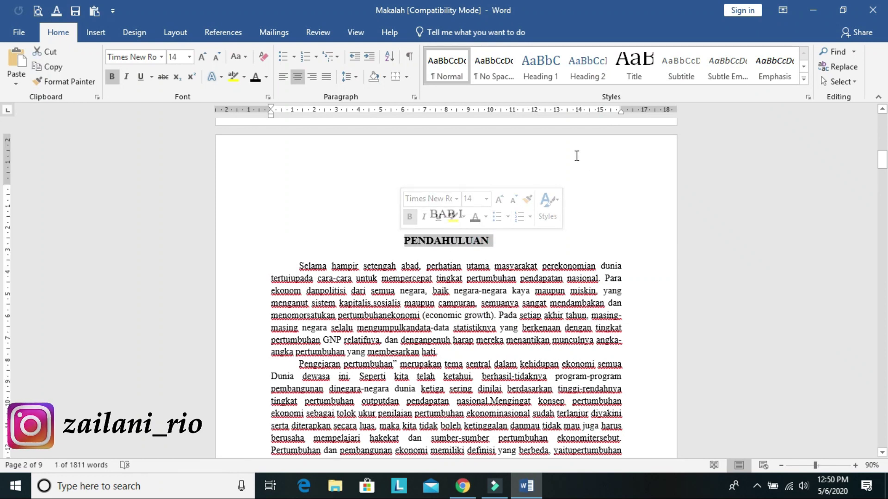
{"action": "left_click", "coordinate": [588, 69]}
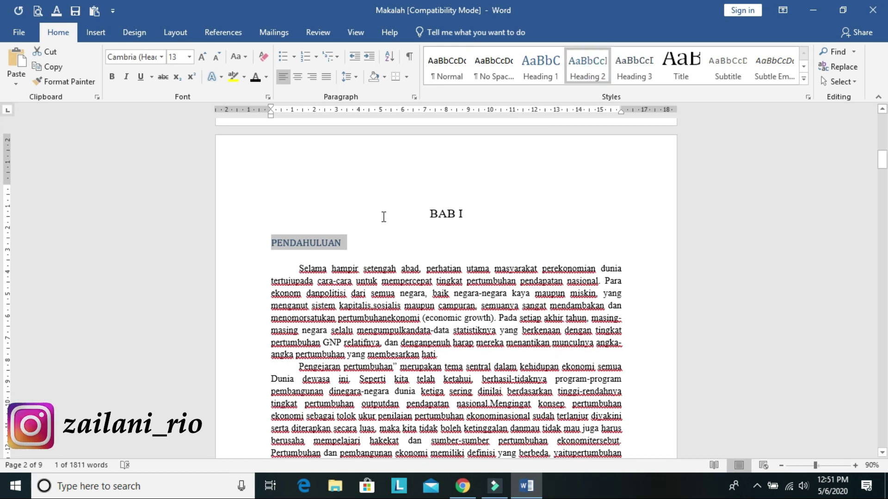
- Format the PENDAHULUAN heading as 12 pt Times New Roman, centered, with the Automatic font color
{"action": "left_click", "coordinate": [267, 76]}
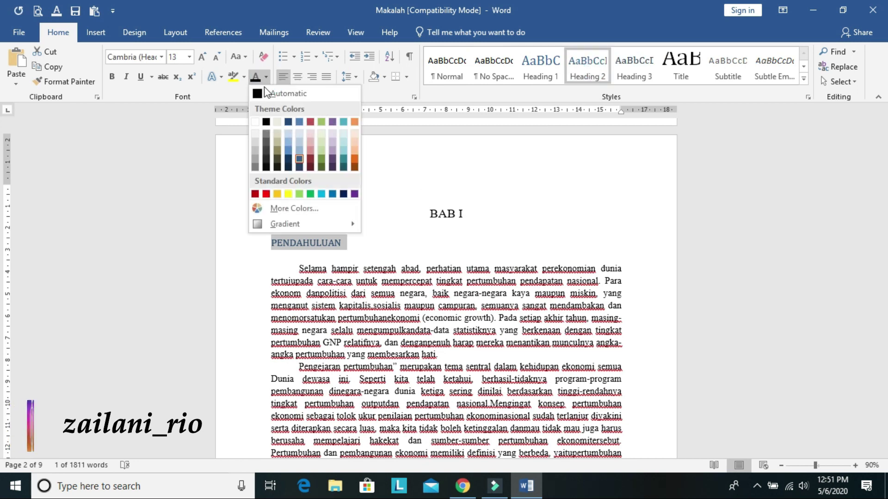
{"action": "left_click", "coordinate": [258, 93]}
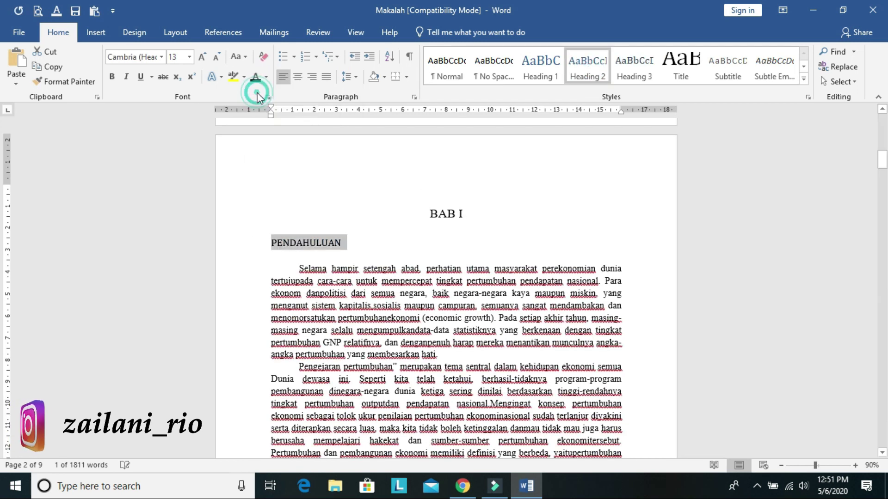
{"action": "left_click", "coordinate": [296, 77]}
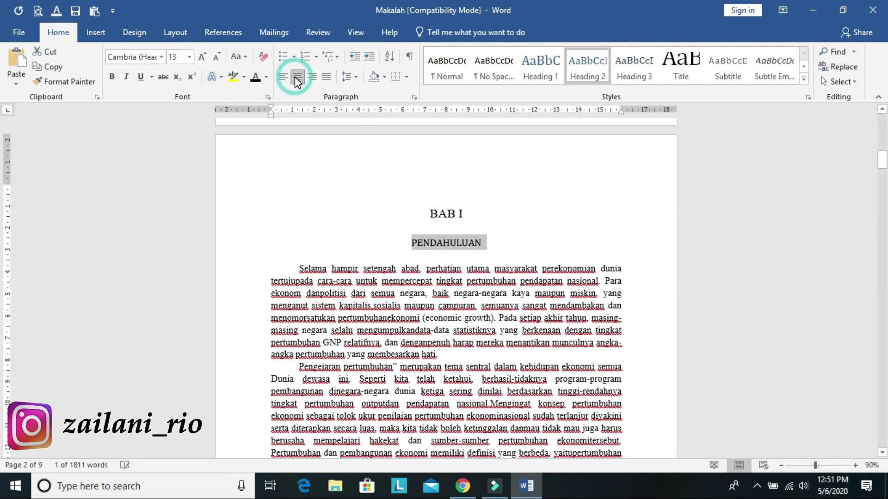
{"action": "left_click", "coordinate": [190, 57]}
{"action": "left_click", "coordinate": [173, 121]}
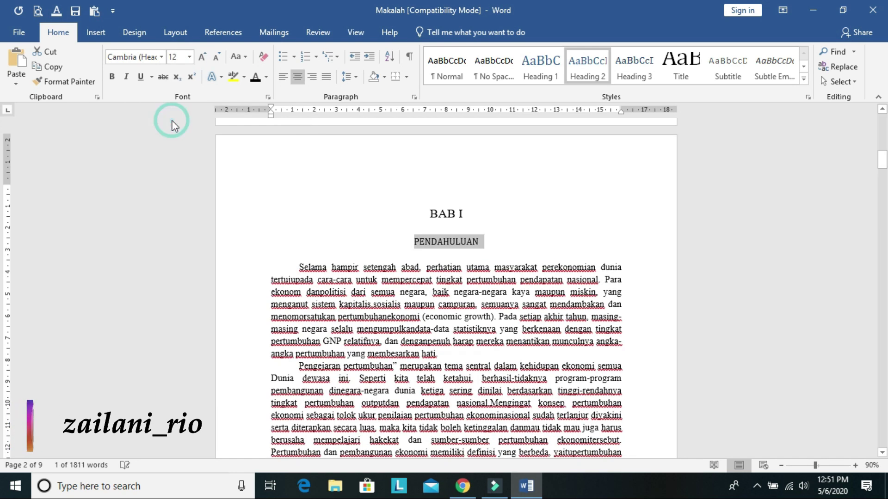
{"action": "left_click", "coordinate": [161, 57]}
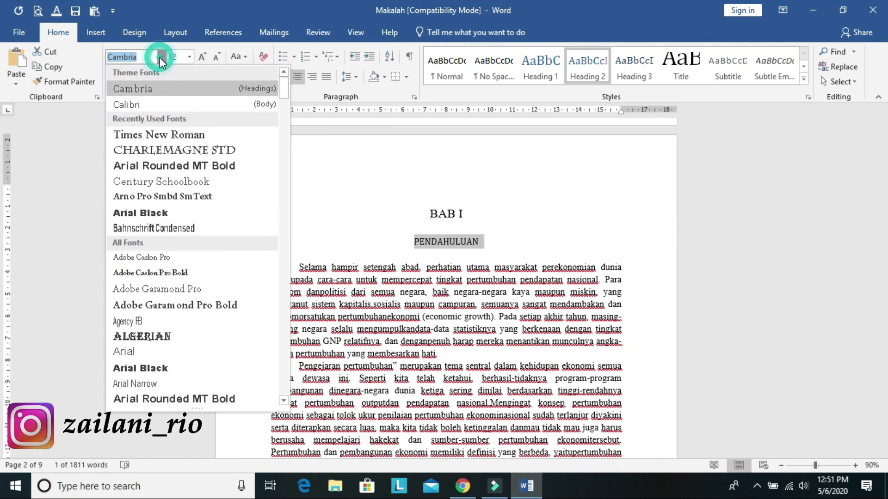
{"action": "left_click", "coordinate": [161, 135]}
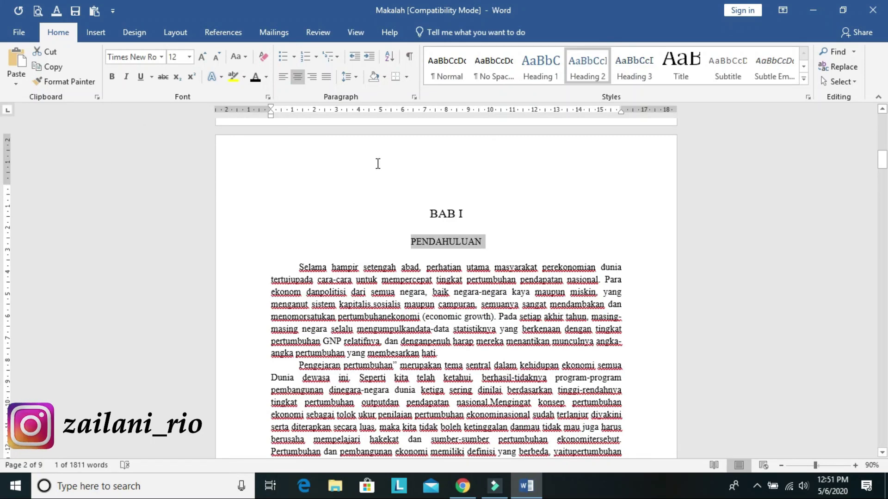
- Copy the PENDAHULUAN heading's formatting onto the PEMBAHASAN title under BAB II with Format Painter
{"action": "left_click", "coordinate": [74, 81]}
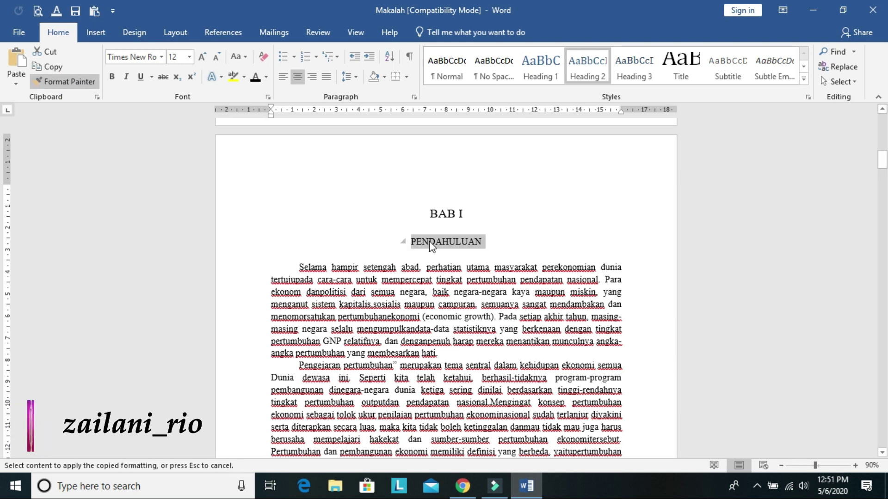
{"action": "scroll", "coordinate": [483, 246], "scroll_direction": "up", "scroll_amount": 3}
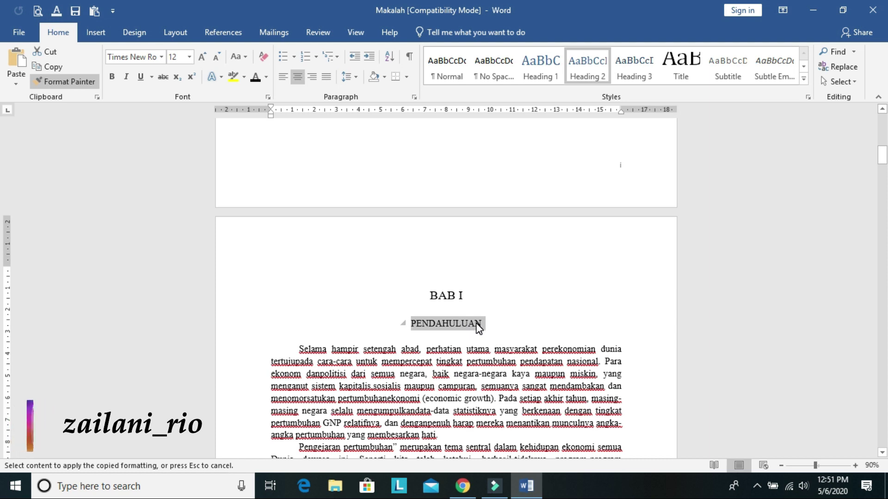
{"action": "scroll", "coordinate": [478, 329], "scroll_direction": "down", "scroll_amount": 10}
{"action": "scroll", "coordinate": [472, 323], "scroll_direction": "down", "scroll_amount": 7}
{"action": "left_click_drag", "start_coordinate": [483, 319], "coordinate": [376, 322]}
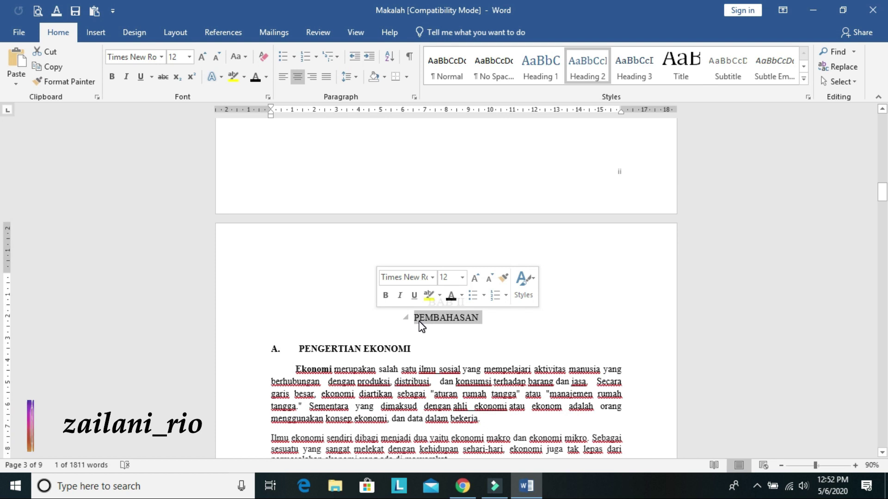
- Copy the PEMBAHASAN heading's formatting onto the PENUTUP title under BAB III with Format Painter
{"action": "left_click", "coordinate": [69, 82]}
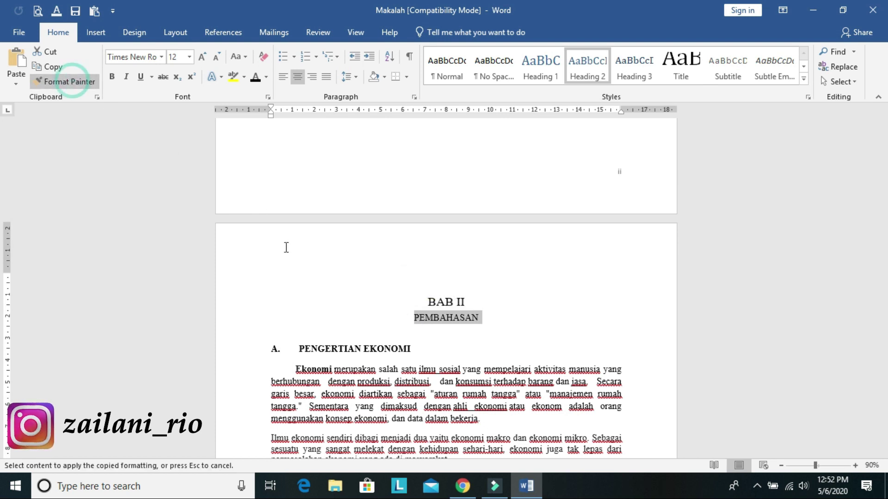
{"action": "scroll", "coordinate": [412, 318], "scroll_direction": "down", "scroll_amount": 1}
{"action": "scroll", "coordinate": [415, 318], "scroll_direction": "down", "scroll_amount": 20}
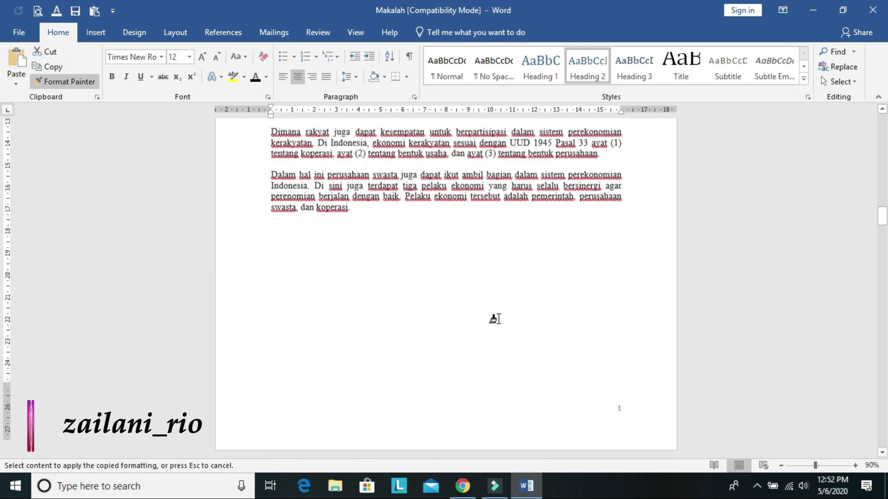
{"action": "scroll", "coordinate": [489, 319], "scroll_direction": "down", "scroll_amount": 20}
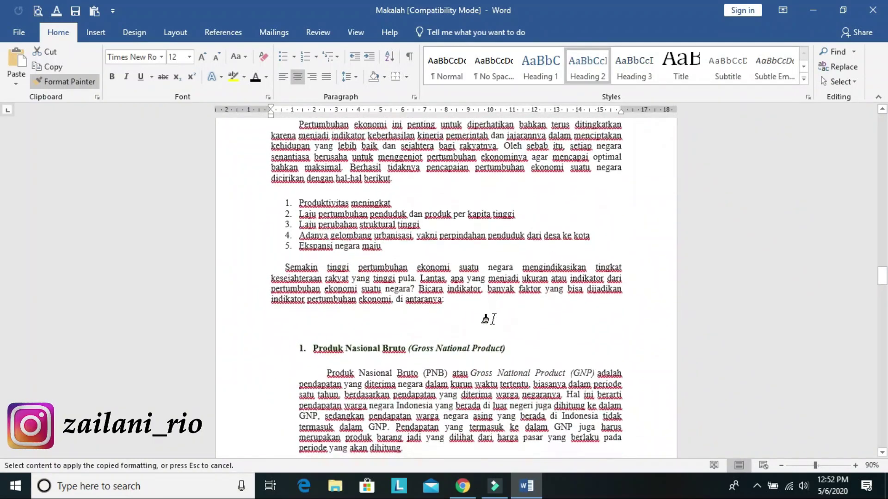
{"action": "scroll", "coordinate": [488, 319], "scroll_direction": "down", "scroll_amount": 20}
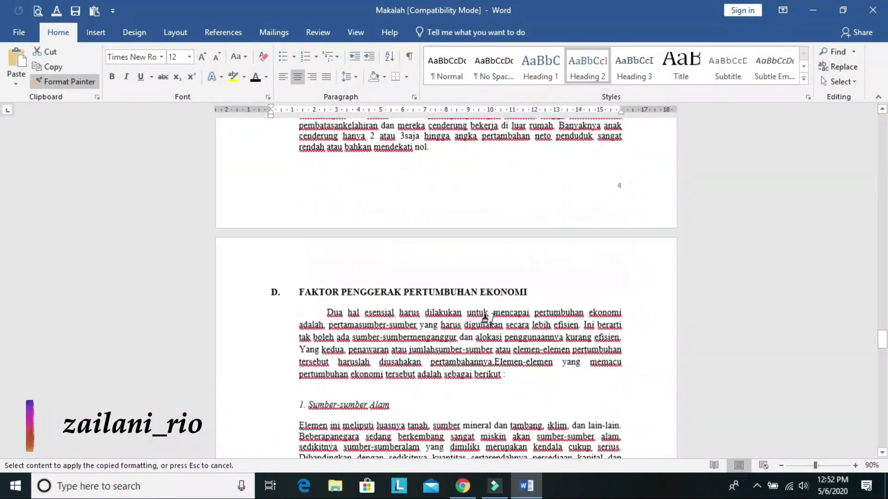
{"action": "scroll", "coordinate": [489, 318], "scroll_direction": "down", "scroll_amount": 15}
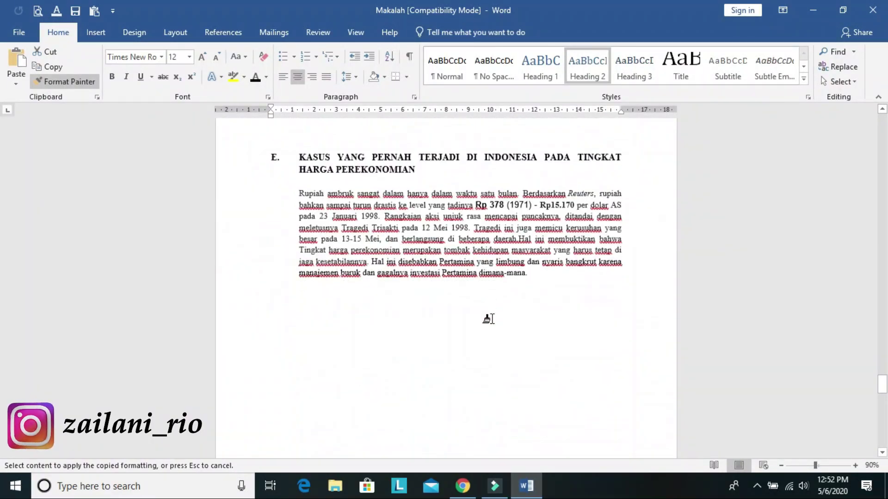
{"action": "mouse_move", "coordinate": [467, 307]}
{"action": "left_mouse_down"}
{"action": "mouse_move", "coordinate": [401, 299]}
{"action": "mouse_move", "coordinate": [402, 313]}
{"action": "left_mouse_up"}
- Look back through the document from BAB III to the first page to review the chapter titles and subheadings
{"action": "scroll", "coordinate": [499, 334], "scroll_direction": "down", "scroll_amount": 10}
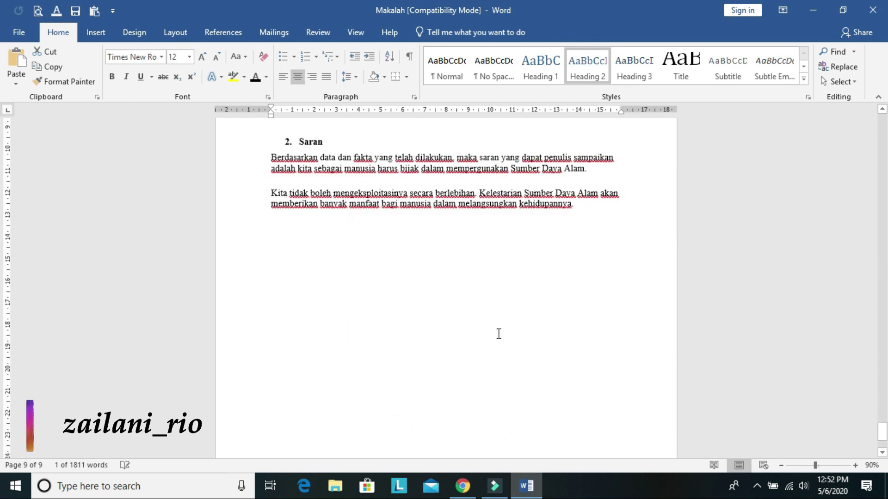
{"action": "scroll", "coordinate": [499, 334], "scroll_direction": "up", "scroll_amount": 8}
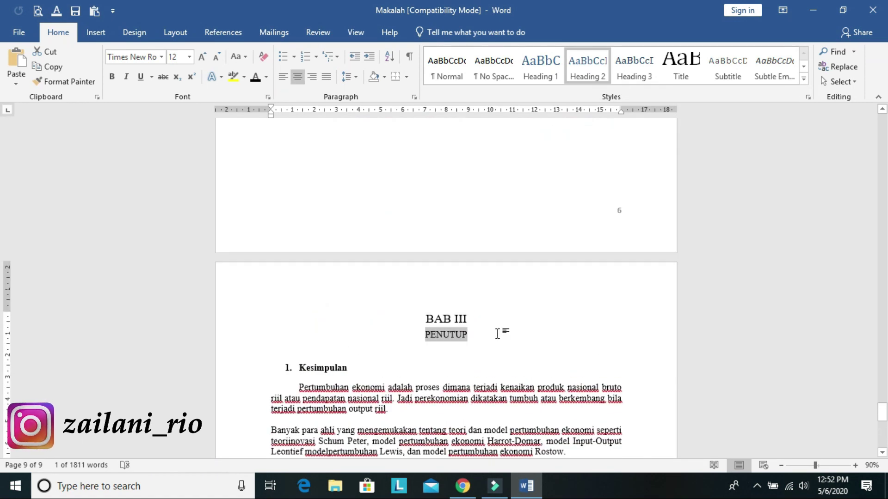
{"action": "scroll", "coordinate": [497, 334], "scroll_direction": "up", "scroll_amount": 12}
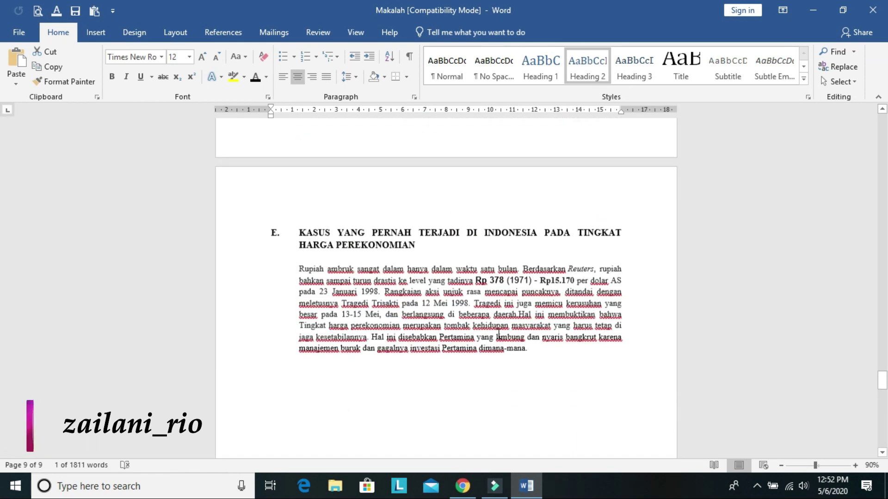
{"action": "scroll", "coordinate": [524, 283], "scroll_direction": "up", "scroll_amount": 12}
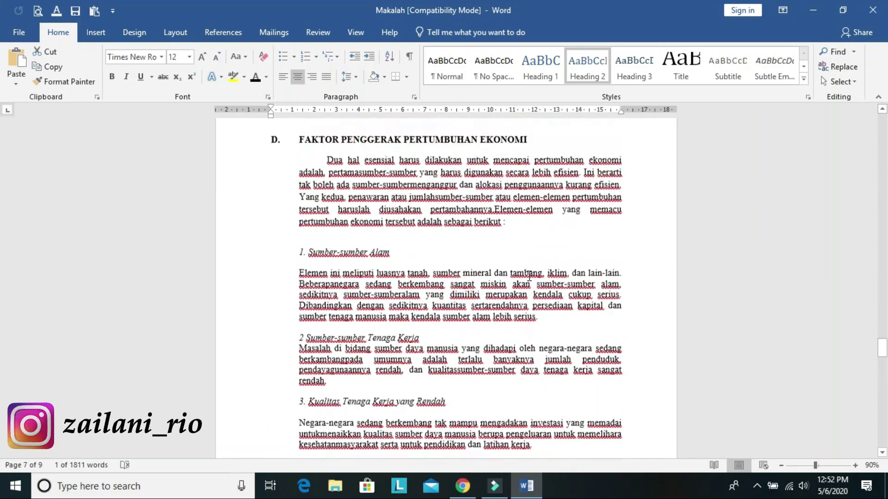
{"action": "scroll", "coordinate": [530, 276], "scroll_direction": "up", "scroll_amount": 12}
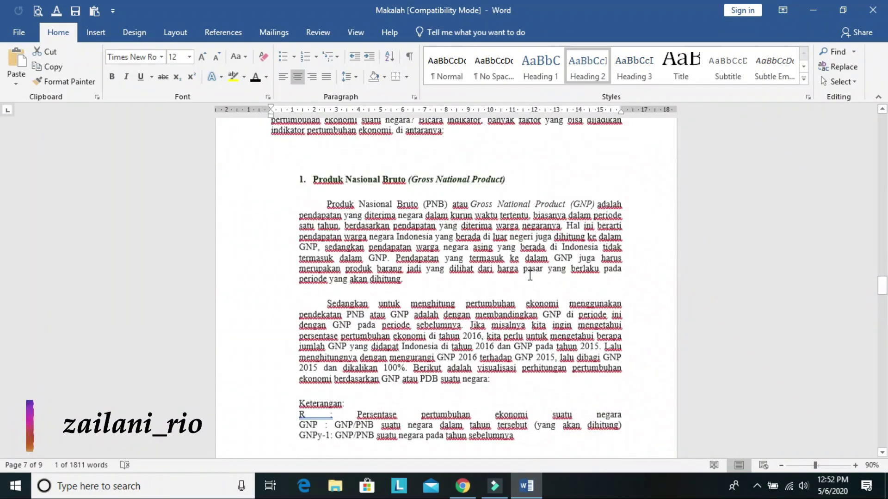
{"action": "scroll", "coordinate": [537, 275], "scroll_direction": "up", "scroll_amount": 12}
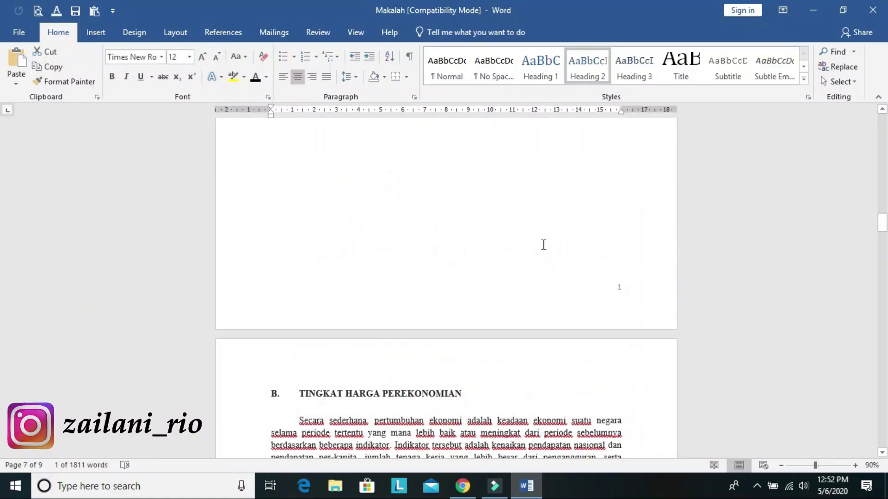
{"action": "scroll", "coordinate": [543, 245], "scroll_direction": "up", "scroll_amount": 12}
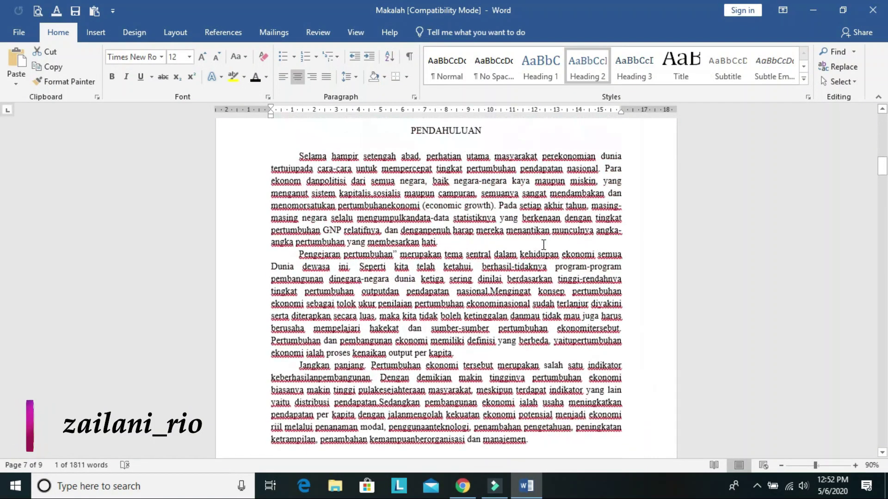
{"action": "scroll", "coordinate": [545, 250], "scroll_direction": "up", "scroll_amount": 15}
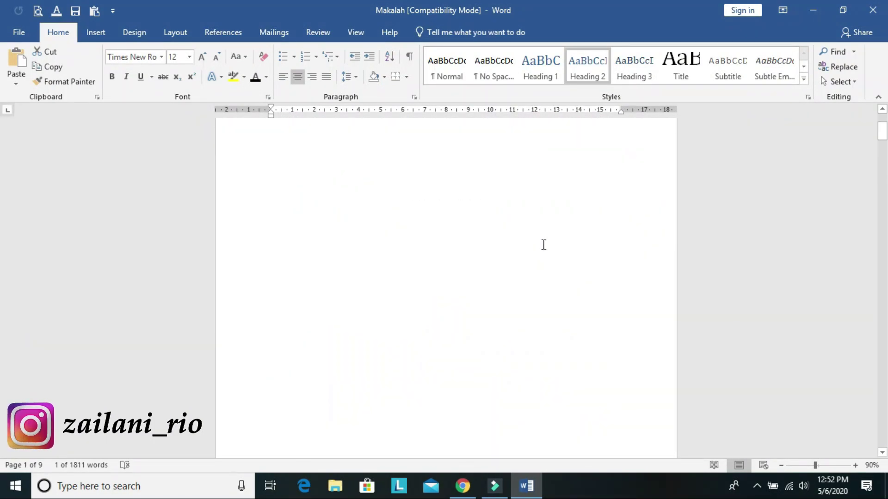
- Apply the Heading 3 style to the PENGERTIAN EKONOMI subheading under BAB II
{"action": "scroll", "coordinate": [545, 249], "scroll_direction": "down", "scroll_amount": 5}
{"action": "left_click", "coordinate": [519, 264]}
{"action": "scroll", "coordinate": [520, 265], "scroll_direction": "down", "scroll_amount": 10}
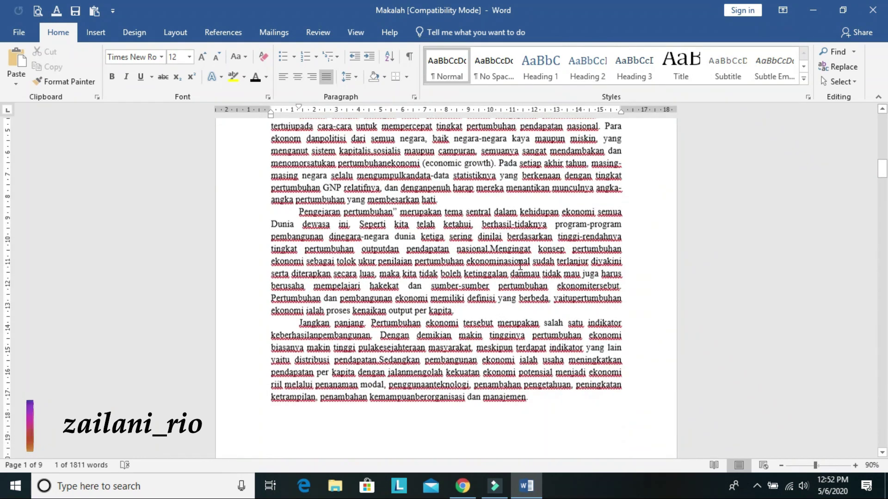
{"action": "scroll", "coordinate": [520, 265], "scroll_direction": "down", "scroll_amount": 3}
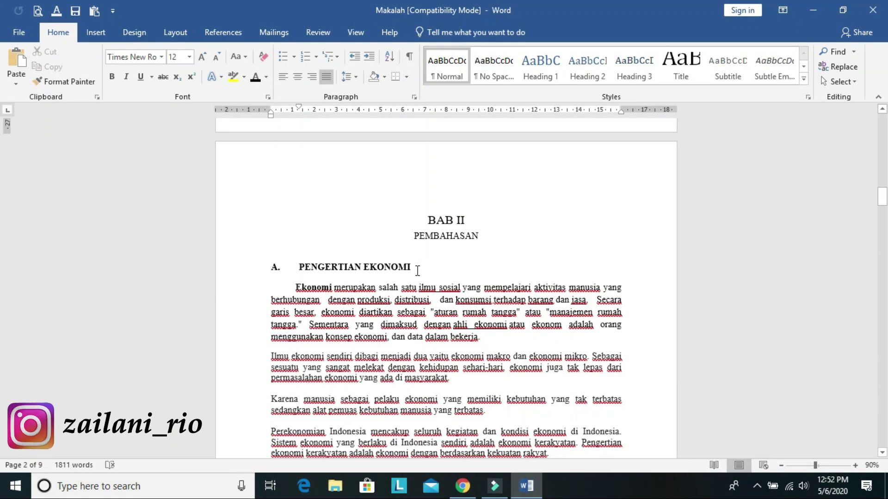
{"action": "left_click_drag", "start_coordinate": [413, 267], "coordinate": [252, 269]}
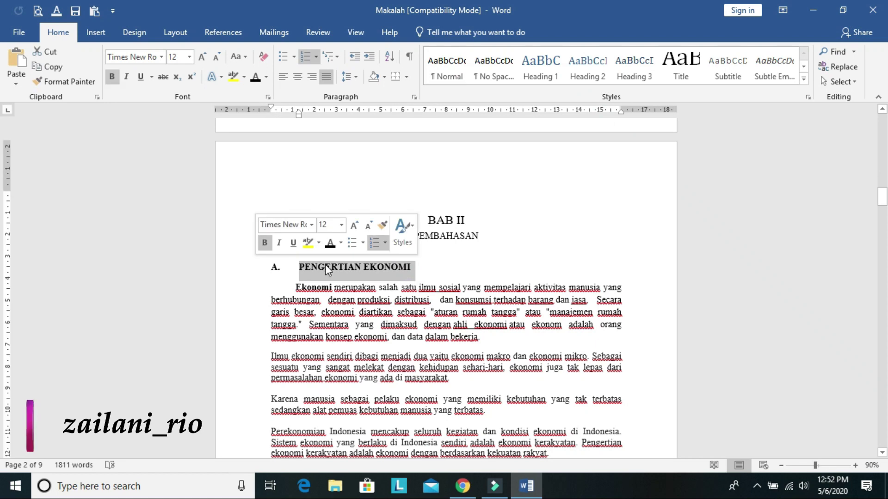
{"action": "left_click", "coordinate": [634, 64]}
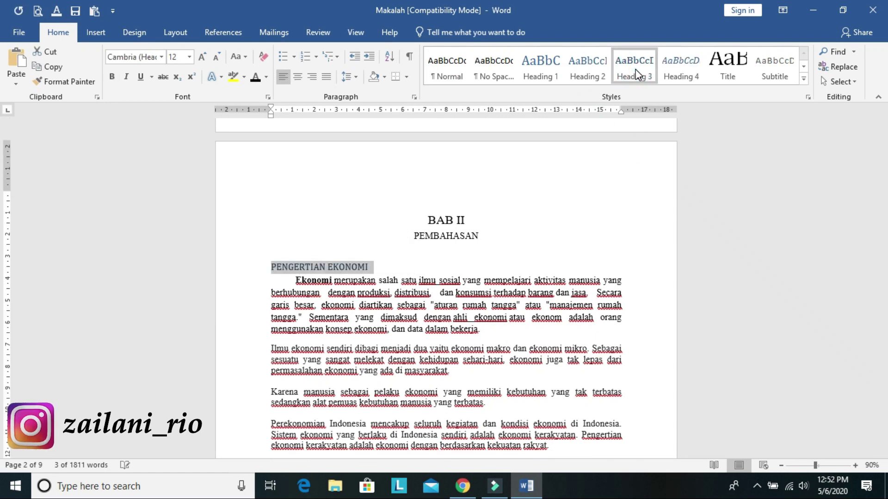
- Format the PENGERTIAN EKONOMI heading in Times New Roman with the Automatic font color and A., B., C. numbering
{"action": "left_click", "coordinate": [266, 78]}
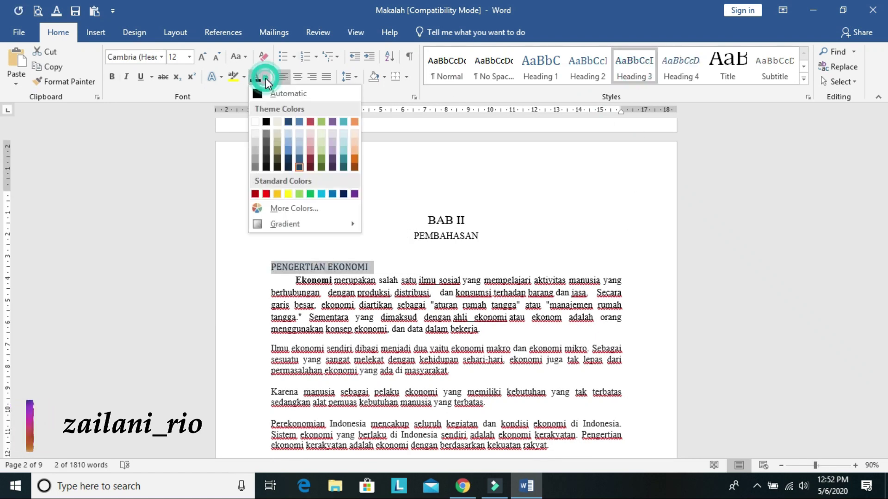
{"action": "left_click", "coordinate": [257, 91]}
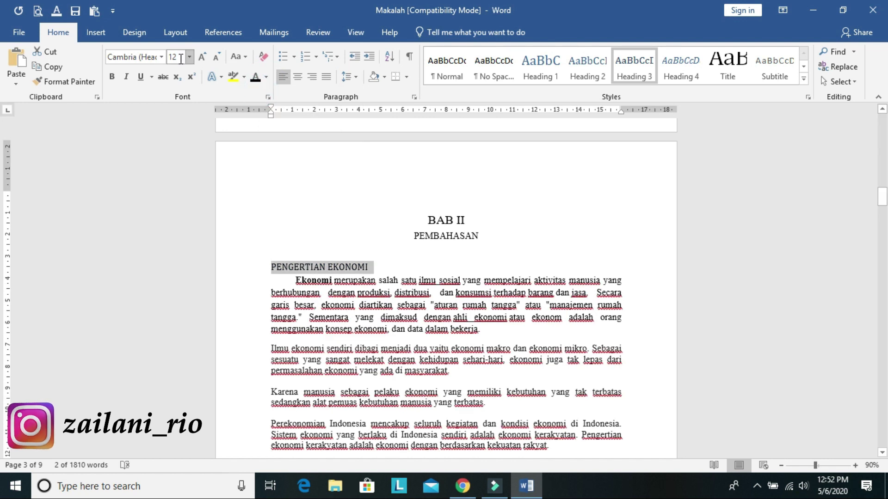
{"action": "left_click", "coordinate": [161, 57]}
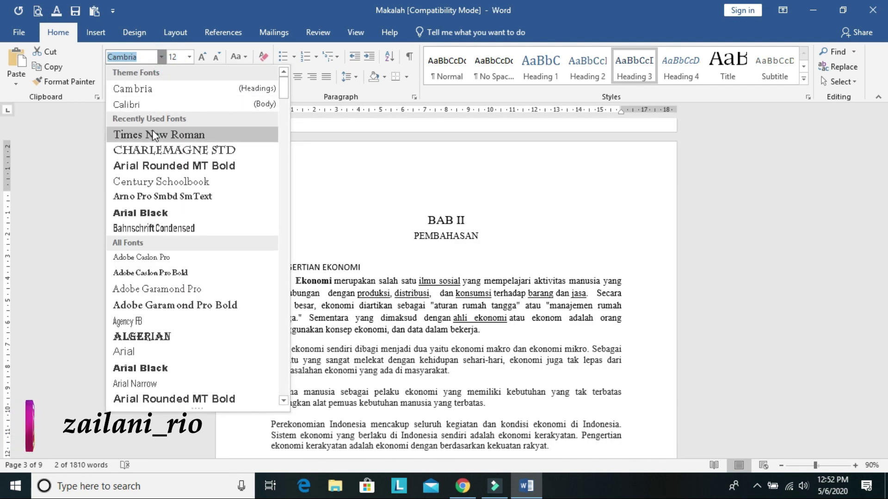
{"action": "left_click", "coordinate": [151, 137]}
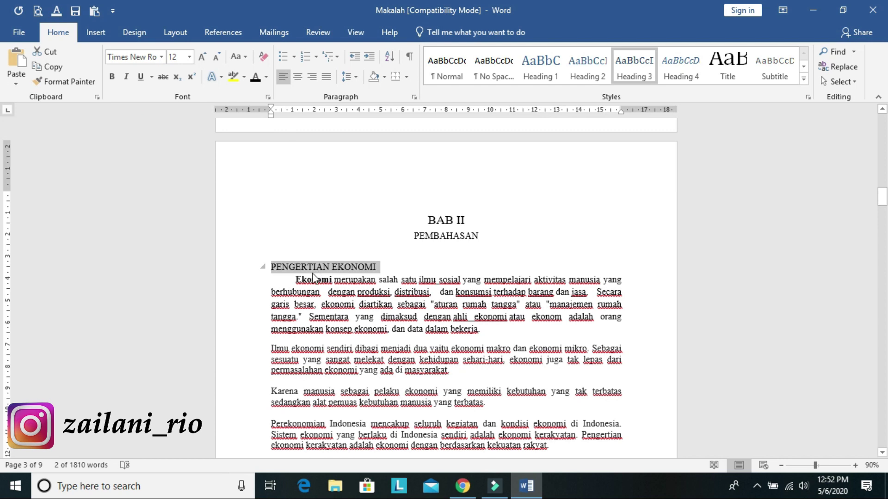
{"action": "left_click", "coordinate": [316, 58]}
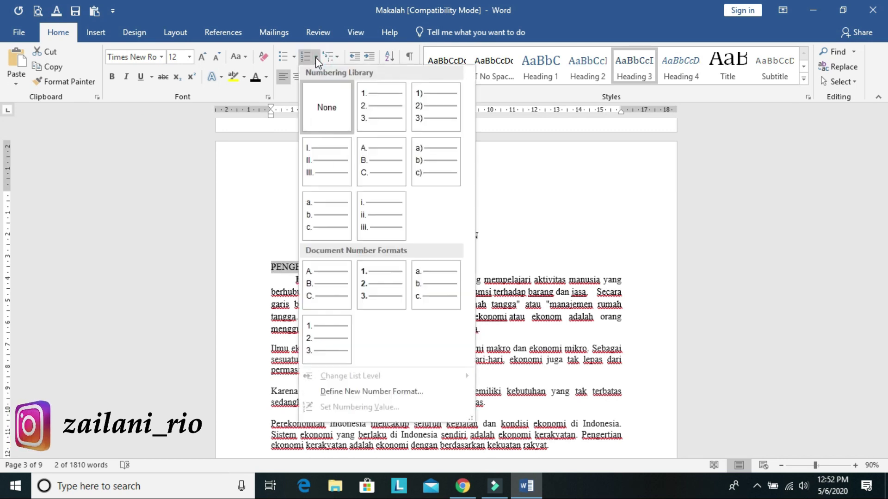
{"action": "left_click", "coordinate": [385, 158]}
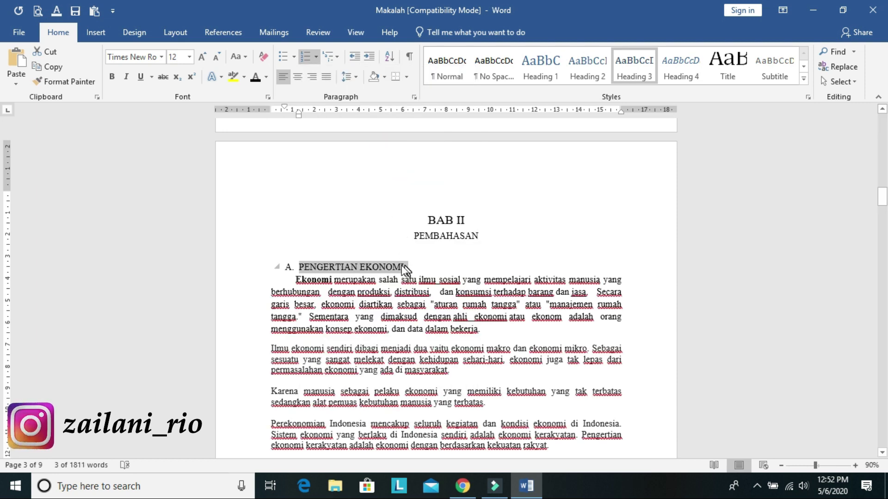
- Copy the PENGERTIAN EKONOMI heading's formatting onto the TINGKAT HARGA PEREKONOMIAN subheading with Format Painter
{"action": "left_click", "coordinate": [57, 78]}
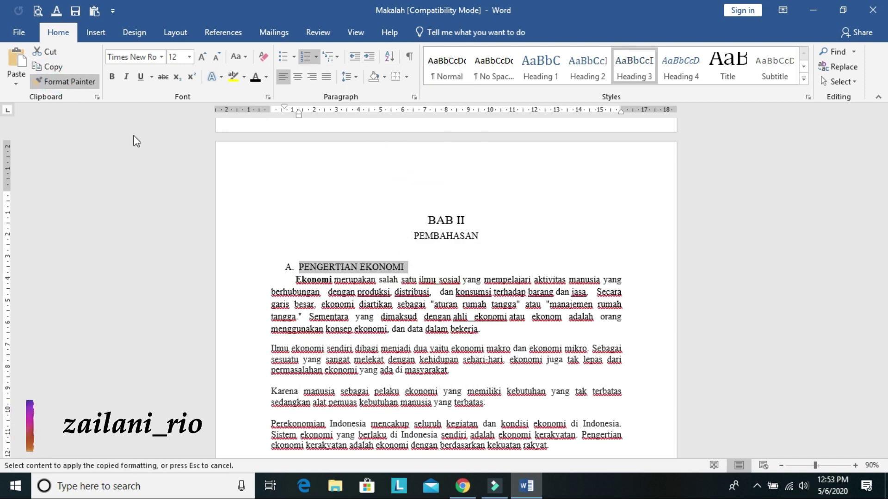
{"action": "scroll", "coordinate": [434, 277], "scroll_direction": "down", "scroll_amount": 2}
{"action": "scroll", "coordinate": [435, 277], "scroll_direction": "down", "scroll_amount": 14}
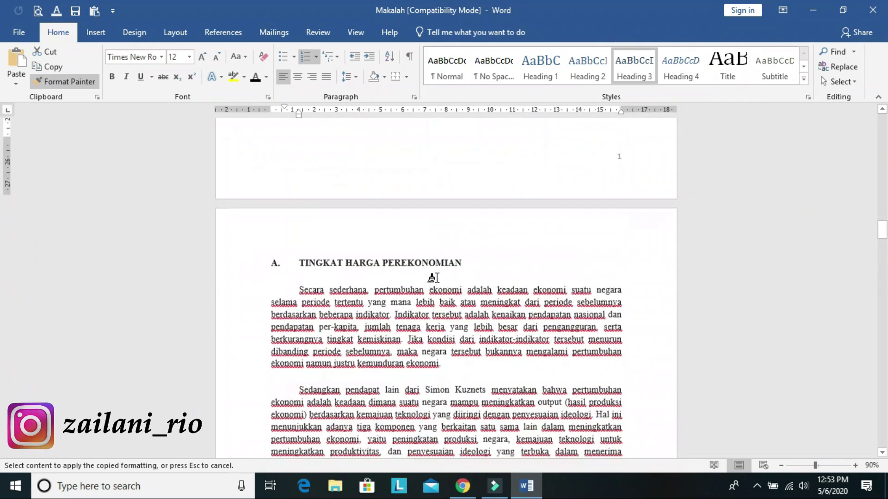
{"action": "left_click_drag", "start_coordinate": [464, 257], "coordinate": [269, 259]}
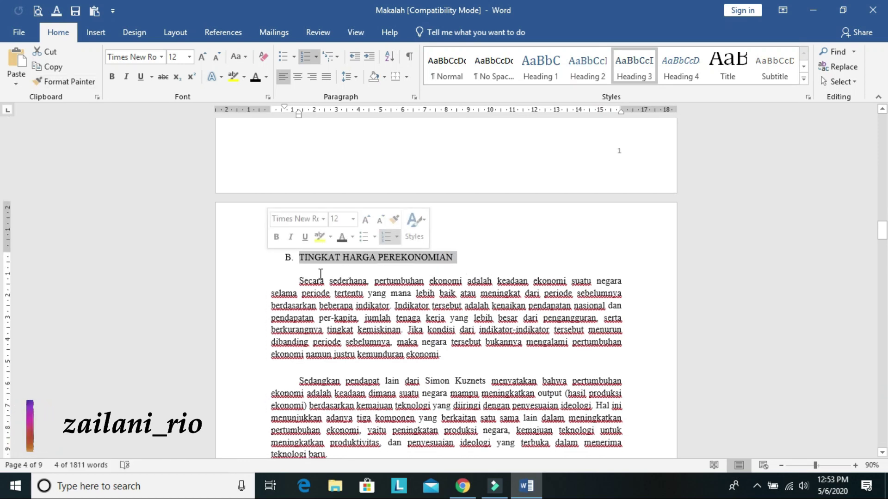
- Copy the TINGKAT HARGA PEREKONOMIAN heading's formatting onto the section C subheading of BAB II with Format Painter
{"action": "left_click", "coordinate": [70, 81]}
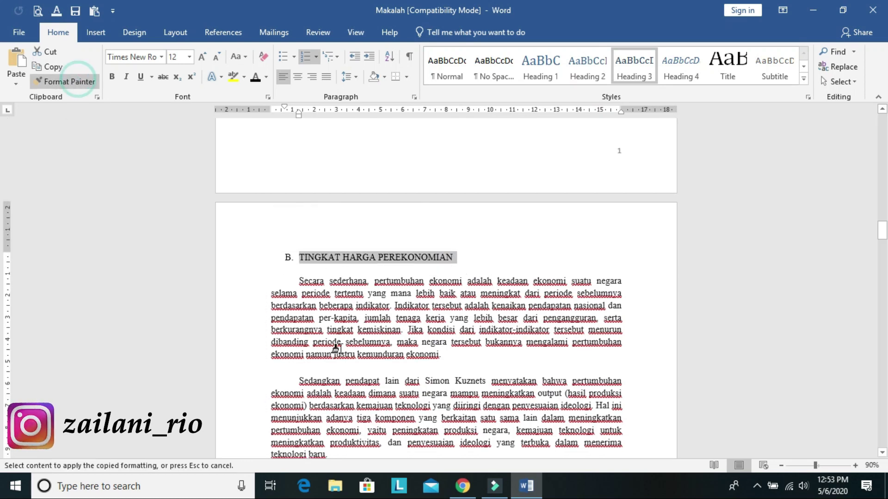
{"action": "scroll", "coordinate": [396, 307], "scroll_direction": "down", "scroll_amount": 15}
{"action": "left_click_drag", "start_coordinate": [416, 262], "coordinate": [250, 260]}
- Copy the section C heading's formatting onto the FAKTOR PENGGERAK PERTUMBUHAN EKONOMI subheading with Format Painter
{"action": "left_click", "coordinate": [60, 81]}
{"action": "scroll", "coordinate": [430, 300], "scroll_direction": "down", "scroll_amount": 15}
{"action": "scroll", "coordinate": [430, 300], "scroll_direction": "down", "scroll_amount": 10}
{"action": "left_click_drag", "start_coordinate": [522, 168], "coordinate": [259, 176]}
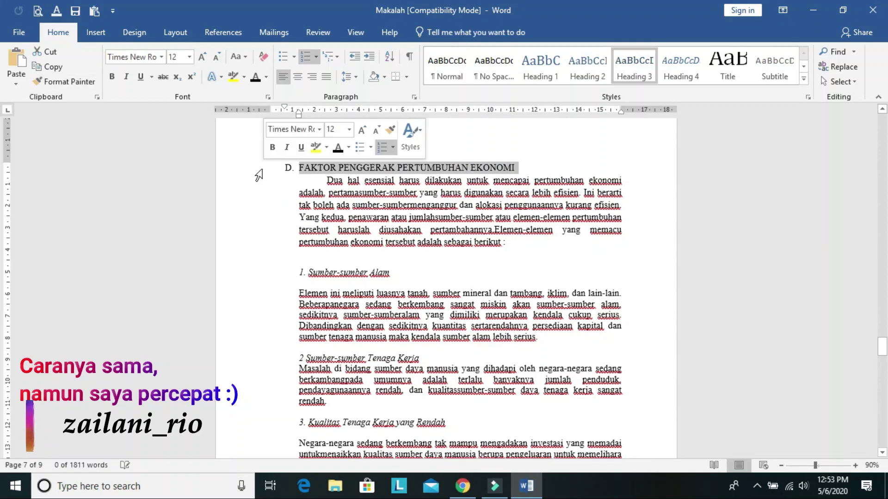
- Copy the FAKTOR PENGGERAK PERTUMBUHAN EKONOMI heading's formatting onto the subheading starting KASUS YANG PERNAH TERJADI DI INDONESIA with Format Painter
{"action": "left_click", "coordinate": [60, 81]}
{"action": "scroll", "coordinate": [444, 249], "scroll_direction": "down", "scroll_amount": 10}
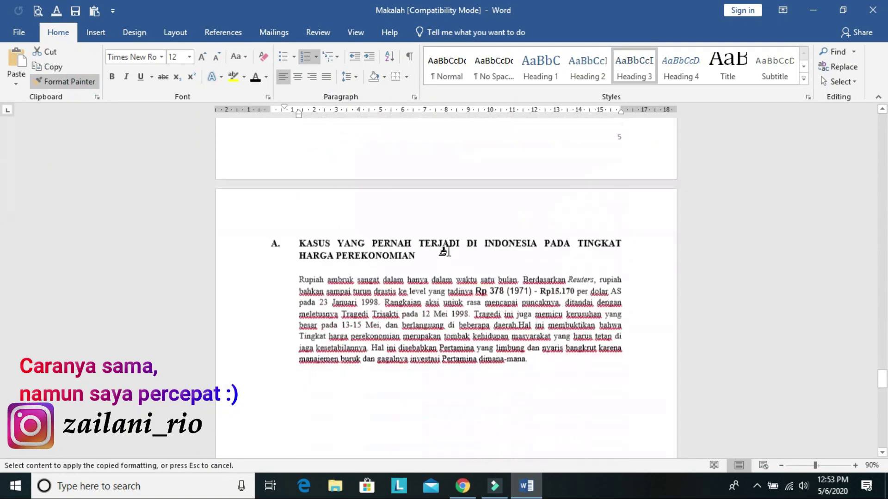
{"action": "left_click_drag", "start_coordinate": [419, 261], "coordinate": [256, 252]}
{"action": "scroll", "coordinate": [417, 261], "scroll_direction": "down", "scroll_amount": 3}
{"action": "scroll", "coordinate": [416, 261], "scroll_direction": "down", "scroll_amount": 5}
{"action": "scroll", "coordinate": [417, 261], "scroll_direction": "up", "scroll_amount": 7}
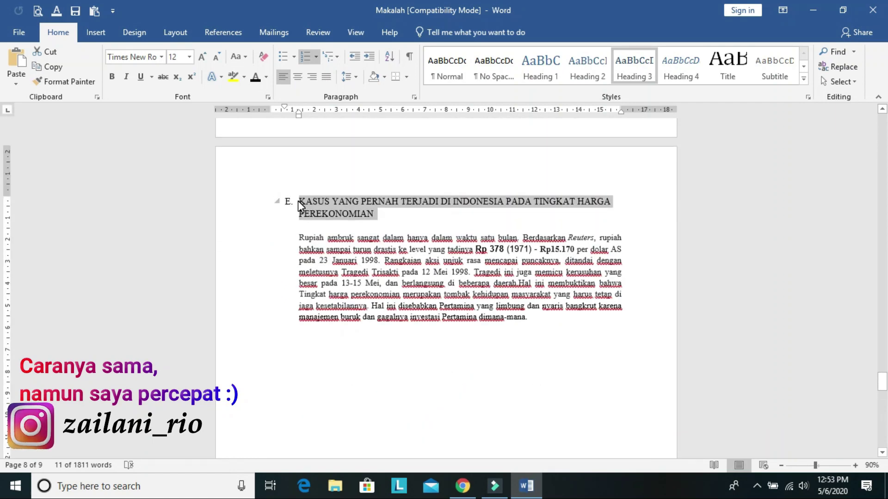
{"action": "left_click", "coordinate": [428, 224]}
{"action": "scroll", "coordinate": [391, 270], "scroll_direction": "up", "scroll_amount": 1}
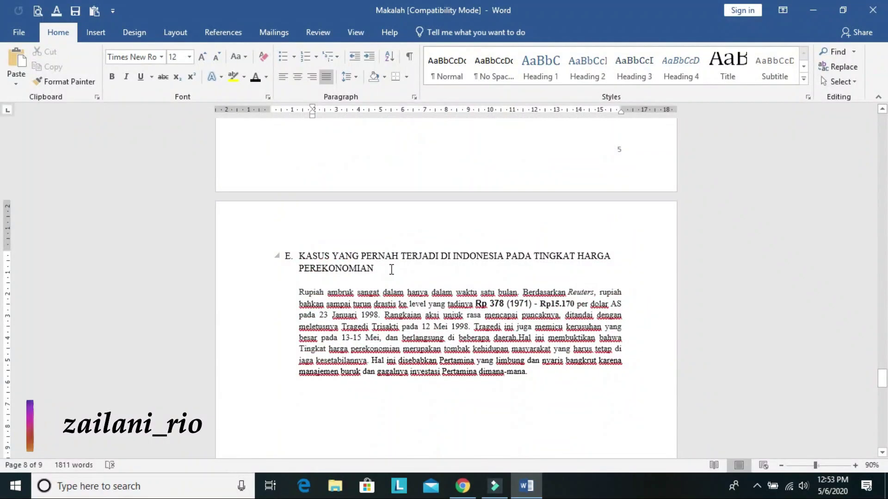
{"action": "scroll", "coordinate": [391, 270], "scroll_direction": "down", "scroll_amount": 12}
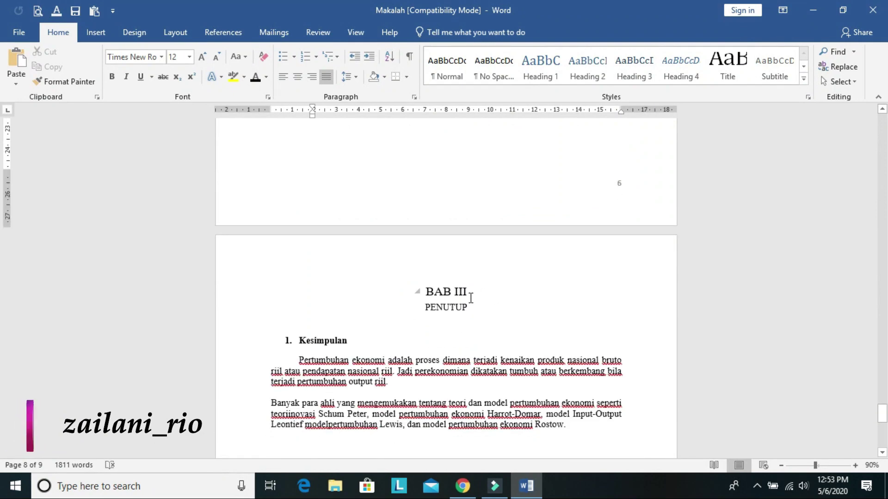
- Apply Heading 3 to the Kesimpulan subheading of BAB III, with black Times New Roman text and 1., 2., 3. numbering
{"action": "scroll", "coordinate": [405, 338], "scroll_direction": "down", "scroll_amount": 1}
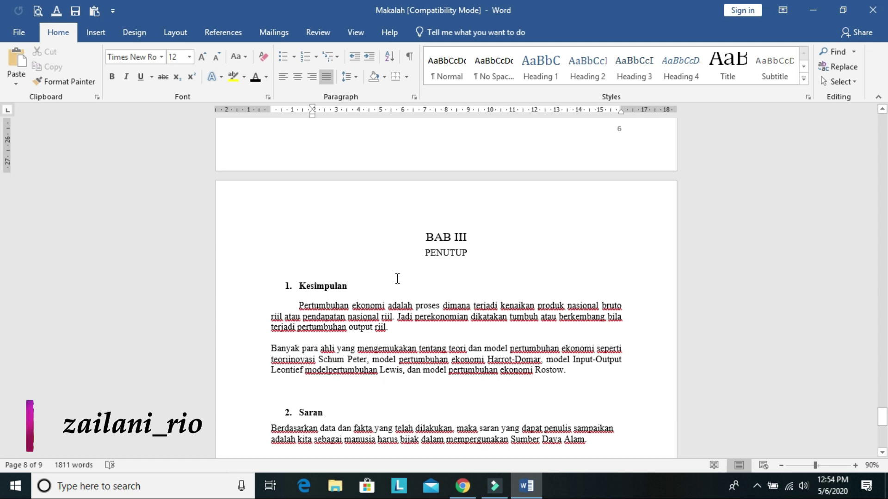
{"action": "left_click_drag", "start_coordinate": [348, 287], "coordinate": [257, 293]}
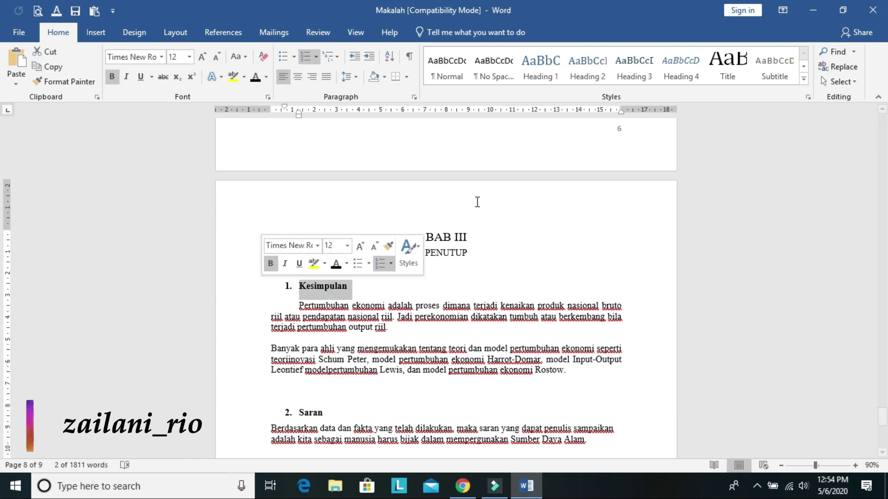
{"action": "left_click", "coordinate": [635, 69]}
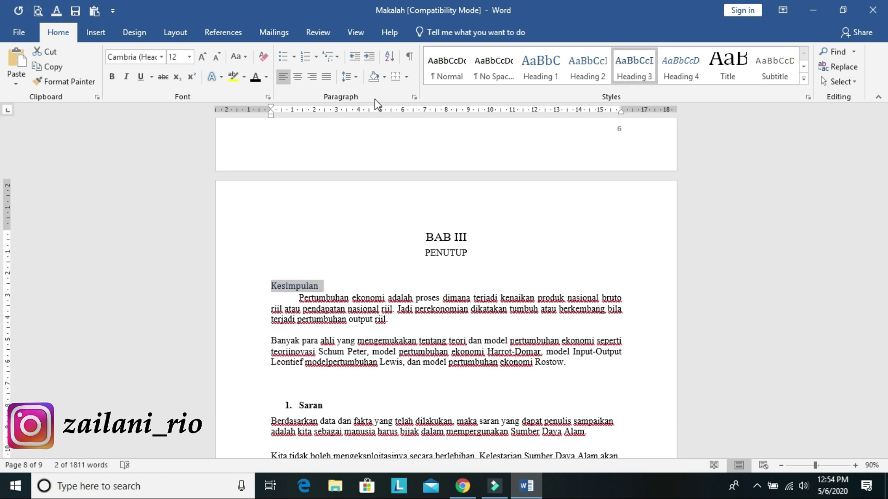
{"action": "left_click", "coordinate": [256, 78]}
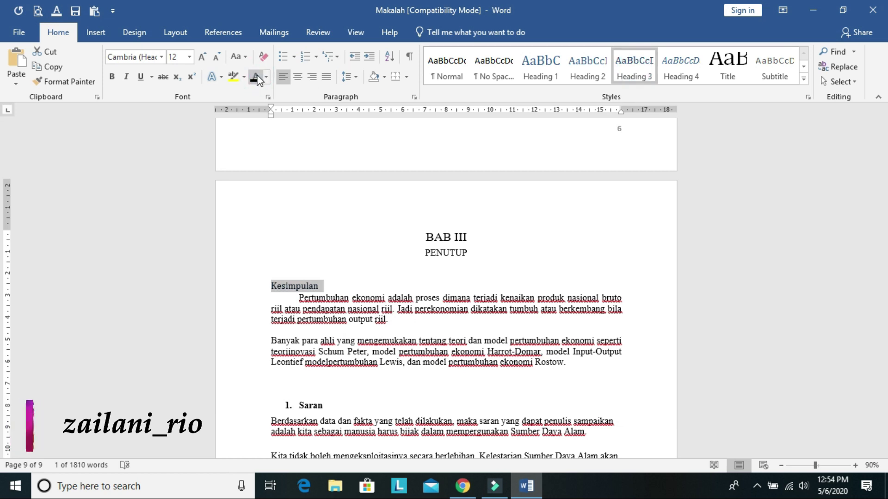
{"action": "left_click", "coordinate": [162, 58]}
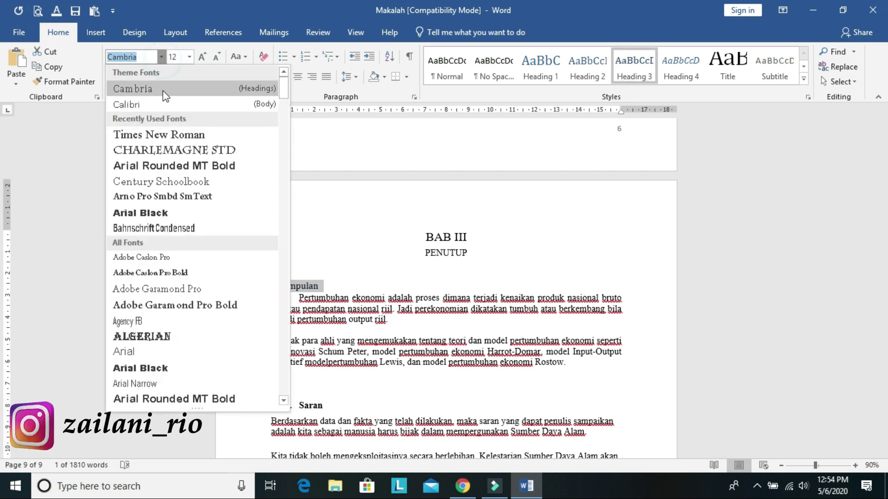
{"action": "left_click", "coordinate": [163, 134]}
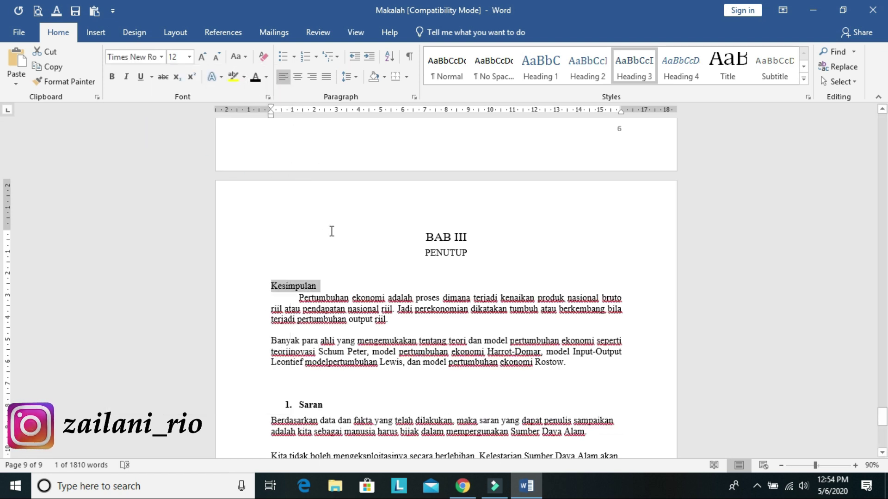
{"action": "left_click", "coordinate": [317, 58]}
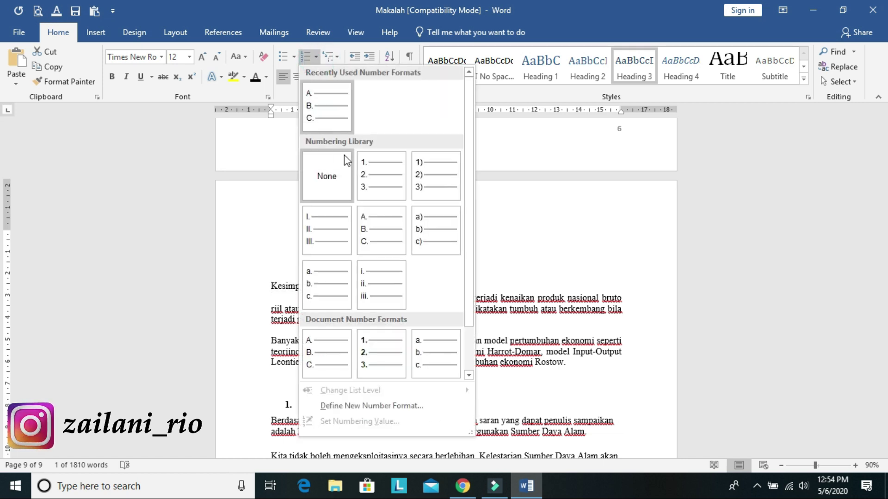
{"action": "left_click", "coordinate": [381, 178]}
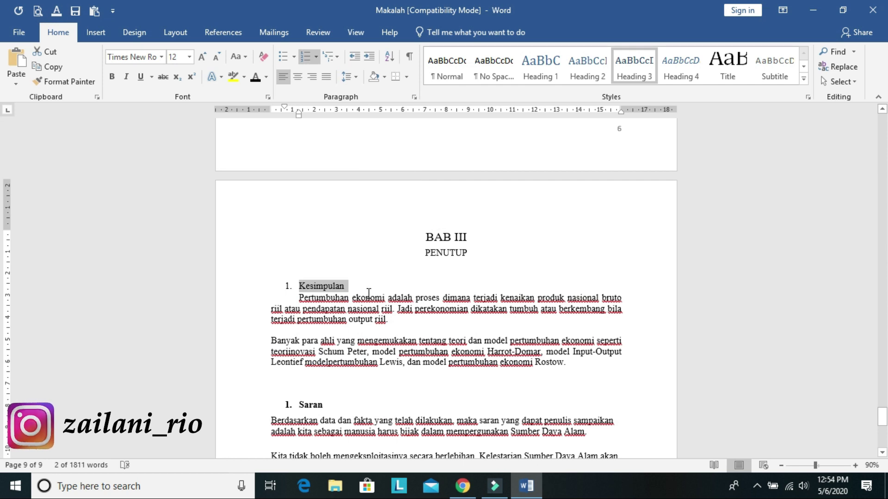
- Copy the Kesimpulan heading's formatting onto the Saran subheading with Format Painter
{"action": "left_click", "coordinate": [65, 81]}
{"action": "scroll", "coordinate": [202, 179], "scroll_direction": "down", "scroll_amount": 3}
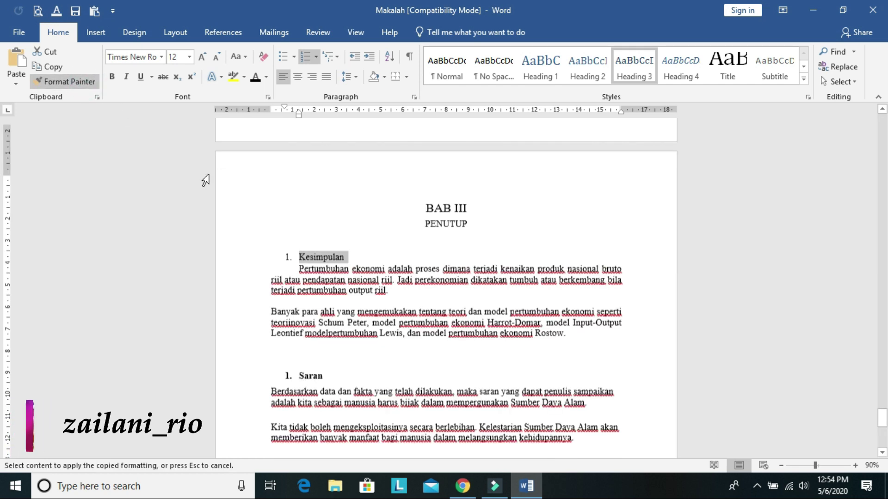
{"action": "left_click_drag", "start_coordinate": [330, 323], "coordinate": [228, 324]}
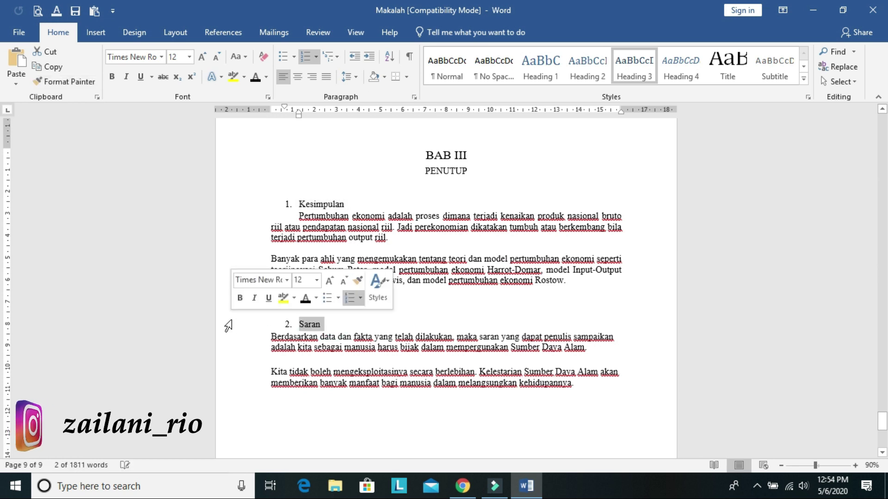
{"action": "left_click", "coordinate": [380, 324]}
- Insert the Automatic Table 1 table of contents on the first page, below the DAFTAR ISI title
{"action": "scroll", "coordinate": [451, 323], "scroll_direction": "up", "scroll_amount": 15}
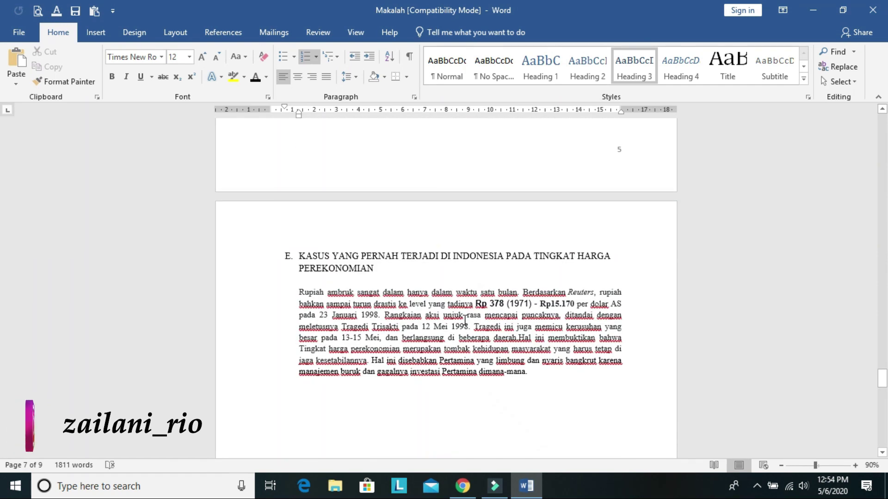
{"action": "scroll", "coordinate": [465, 319], "scroll_direction": "up", "scroll_amount": 12}
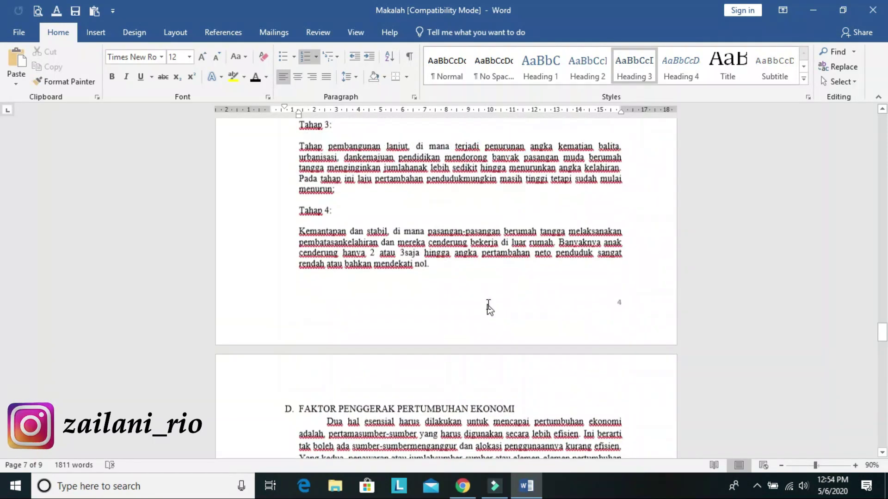
{"action": "scroll", "coordinate": [489, 305], "scroll_direction": "up", "scroll_amount": 15}
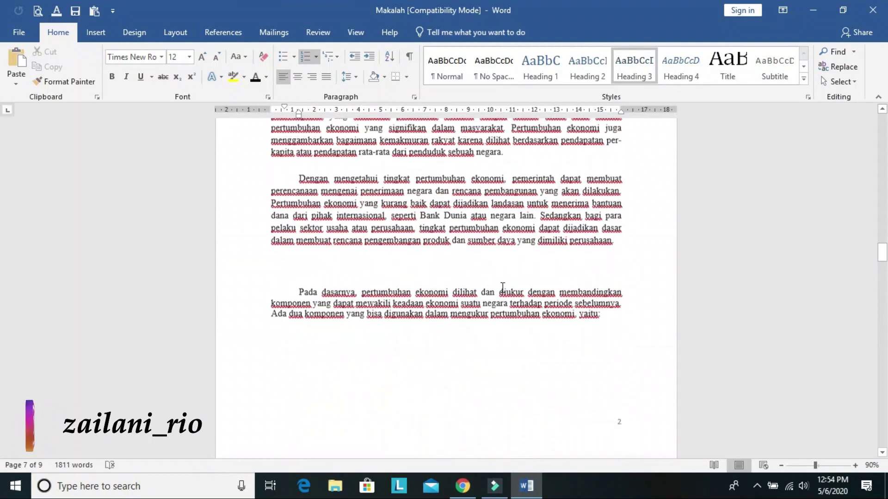
{"action": "scroll", "coordinate": [508, 282], "scroll_direction": "up", "scroll_amount": 15}
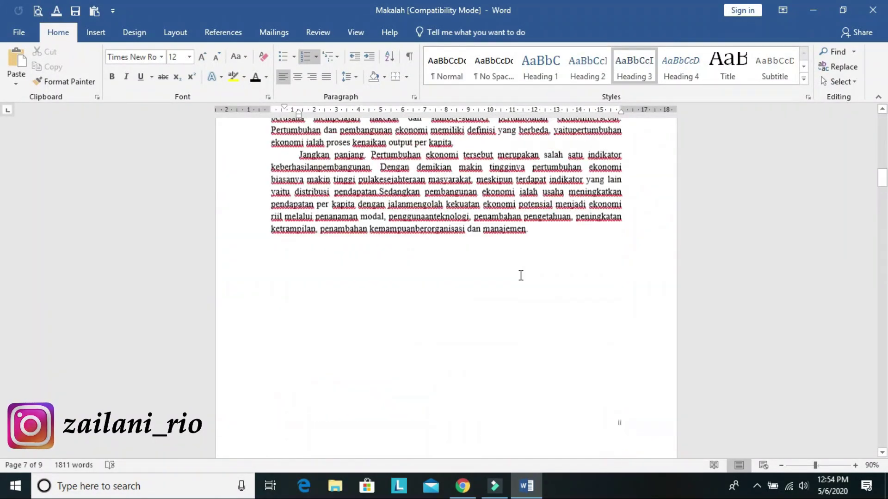
{"action": "scroll", "coordinate": [522, 274], "scroll_direction": "up", "scroll_amount": 20}
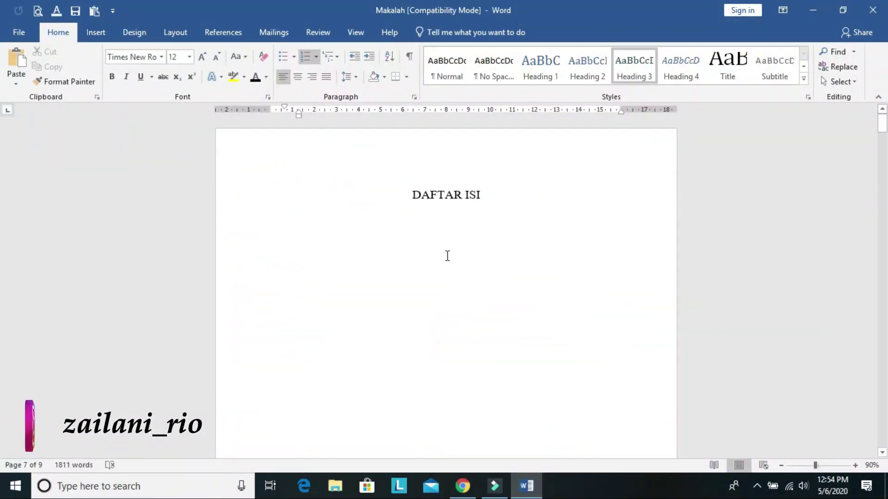
{"action": "left_click", "coordinate": [423, 239]}
{"action": "left_click", "coordinate": [284, 235]}
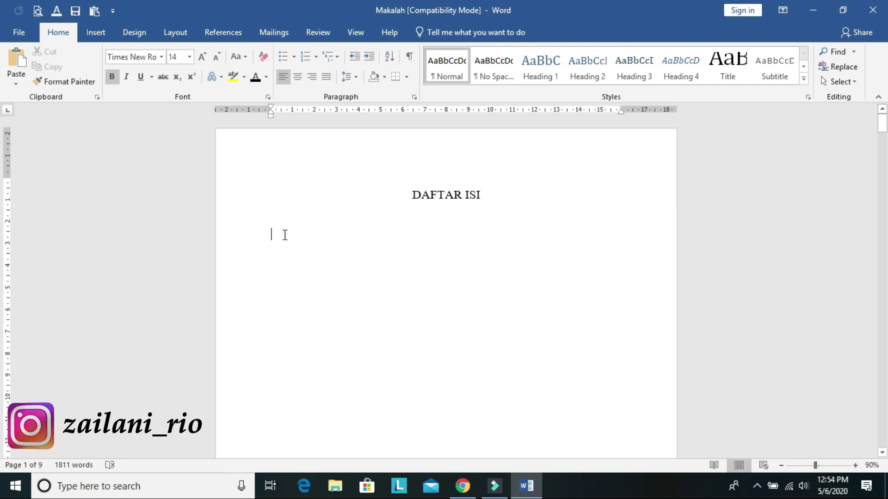
{"action": "left_click", "coordinate": [218, 30]}
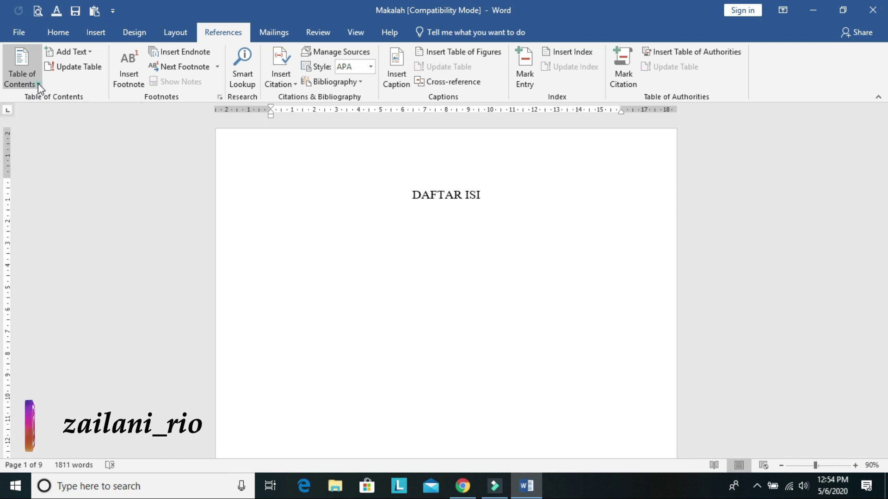
{"action": "left_click", "coordinate": [38, 84]}
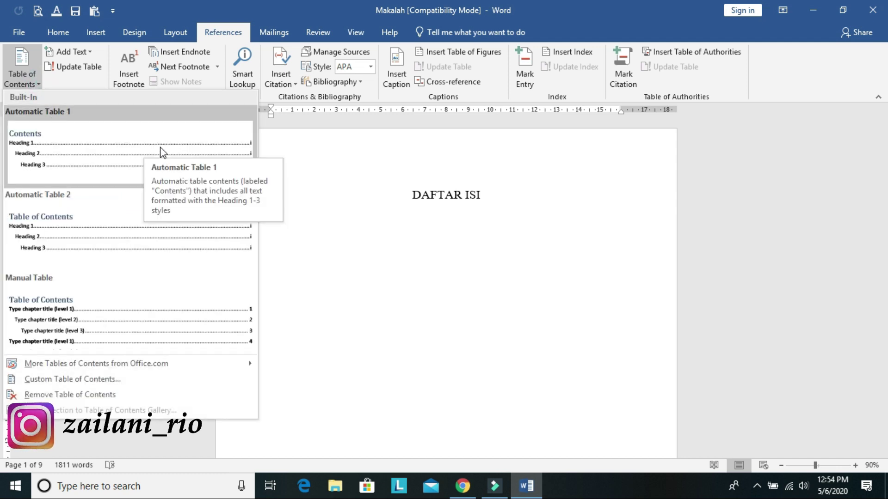
{"action": "left_click", "coordinate": [161, 153]}
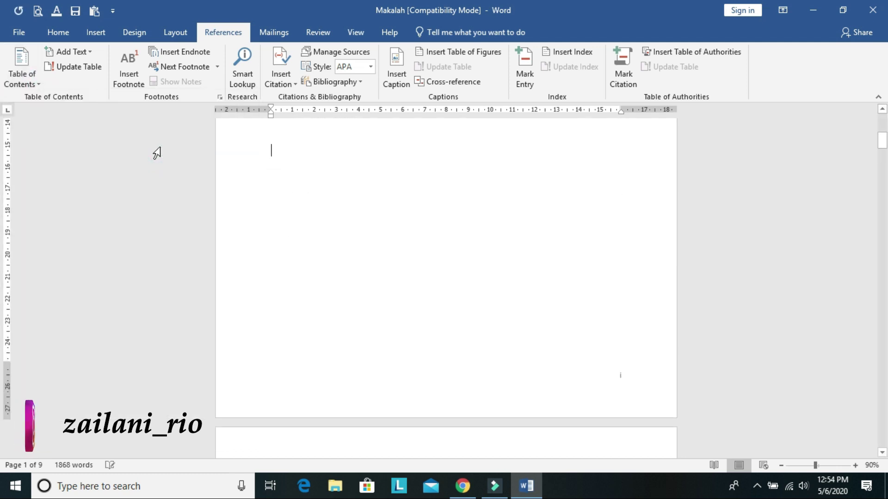
- Delete the Contents title above the entries of the inserted table of contents
{"action": "scroll", "coordinate": [515, 328], "scroll_direction": "up", "scroll_amount": 5}
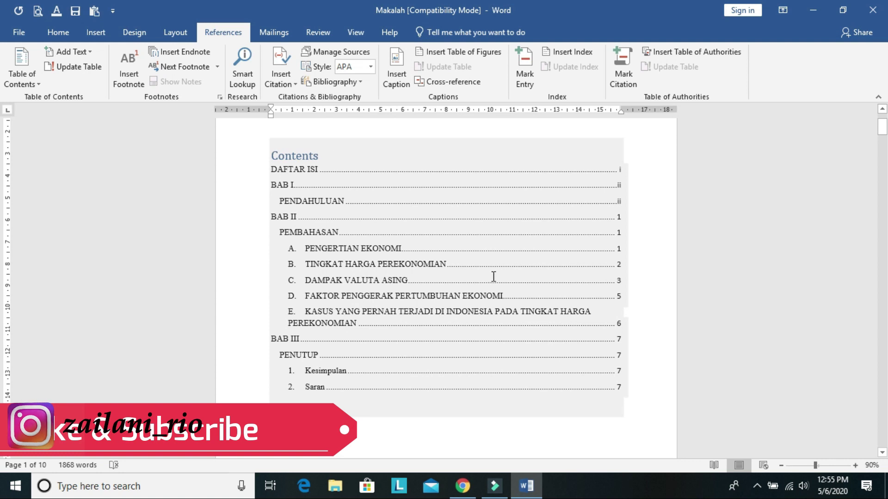
{"action": "scroll", "coordinate": [493, 276], "scroll_direction": "up", "scroll_amount": 3}
{"action": "left_click", "coordinate": [365, 204]}
{"action": "left_click", "coordinate": [318, 238]}
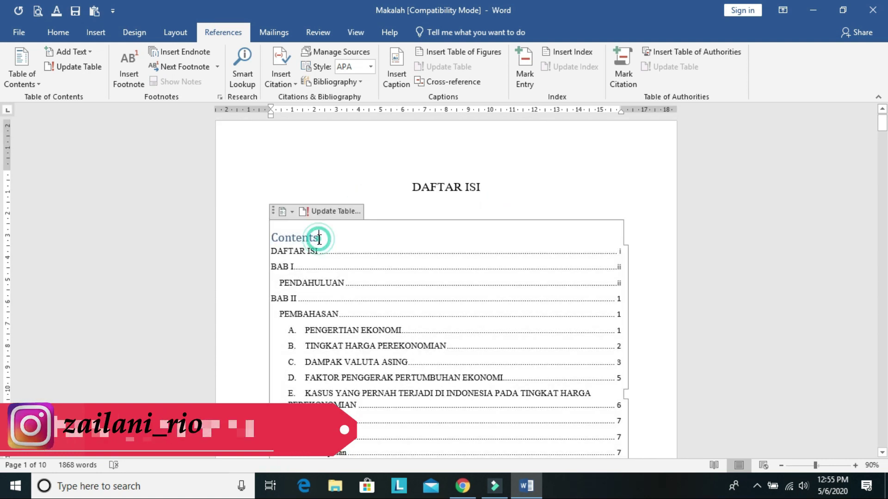
{"action": "key", "text": "BackSpace"}
{"action": "key", "text": "BackSpace"}
{"action": "key", "text": "BackSpace"}
{"action": "key", "text": "BackSpace"}
{"action": "key", "text": "BackSpace"}
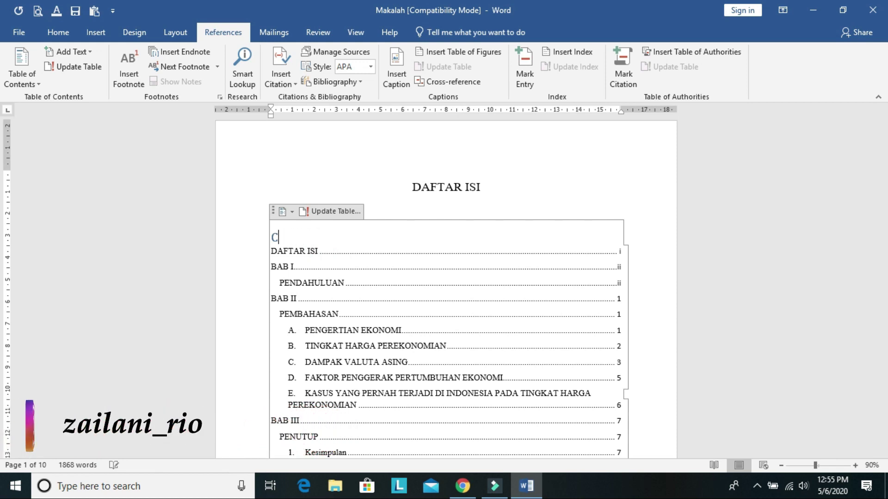
{"action": "left_click", "coordinate": [401, 208]}
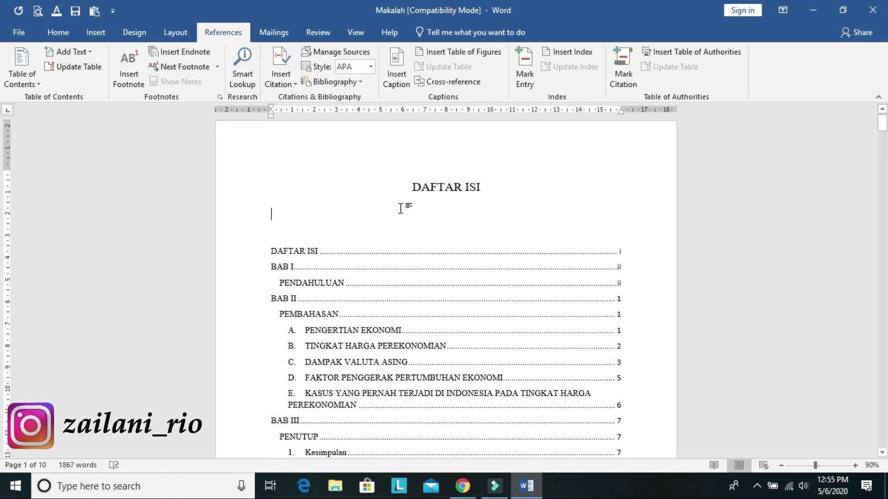
{"action": "scroll", "coordinate": [407, 211], "scroll_direction": "down", "scroll_amount": 5}
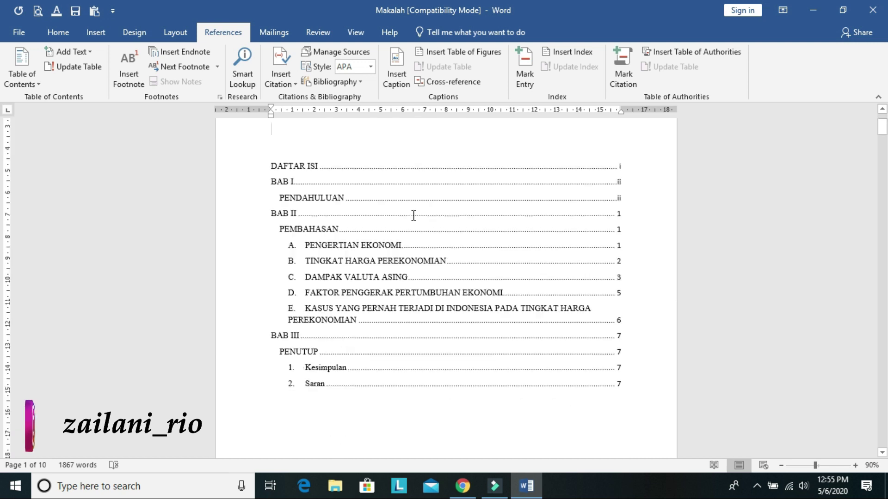
{"action": "scroll", "coordinate": [426, 223], "scroll_direction": "up", "scroll_amount": 2}
{"action": "scroll", "coordinate": [427, 223], "scroll_direction": "up", "scroll_amount": 1}
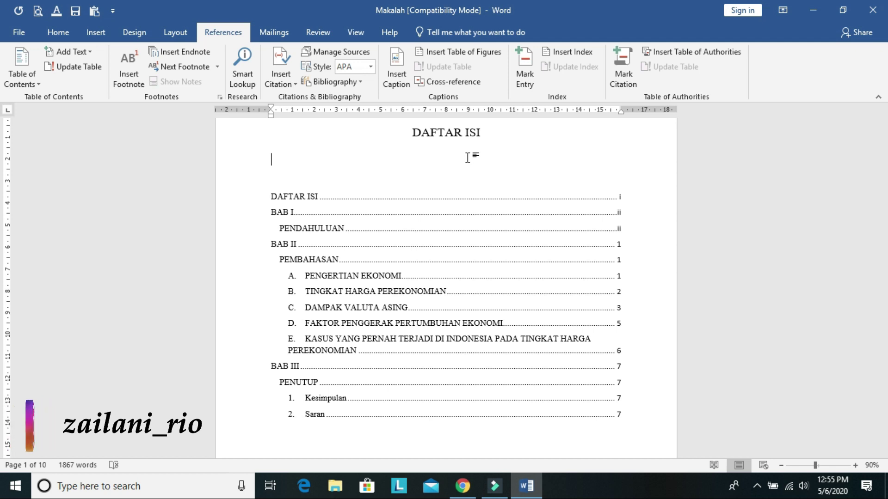
{"action": "left_click", "coordinate": [242, 345]}
{"action": "left_click", "coordinate": [507, 154]}
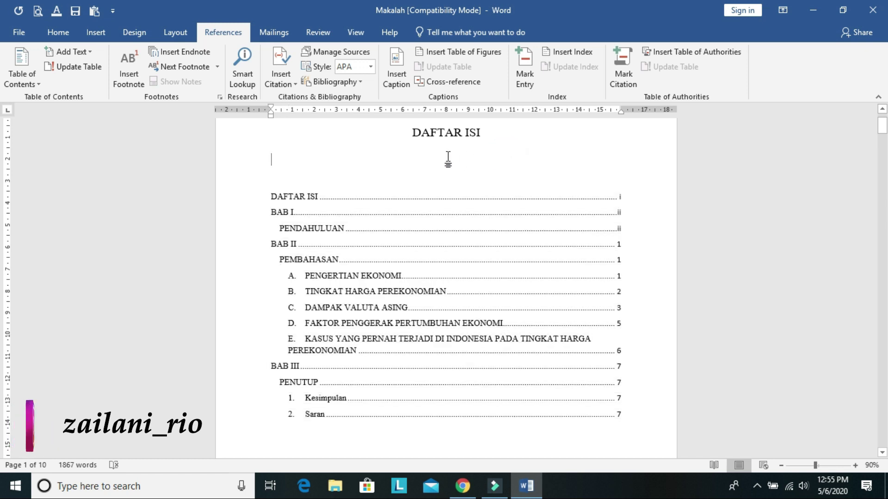